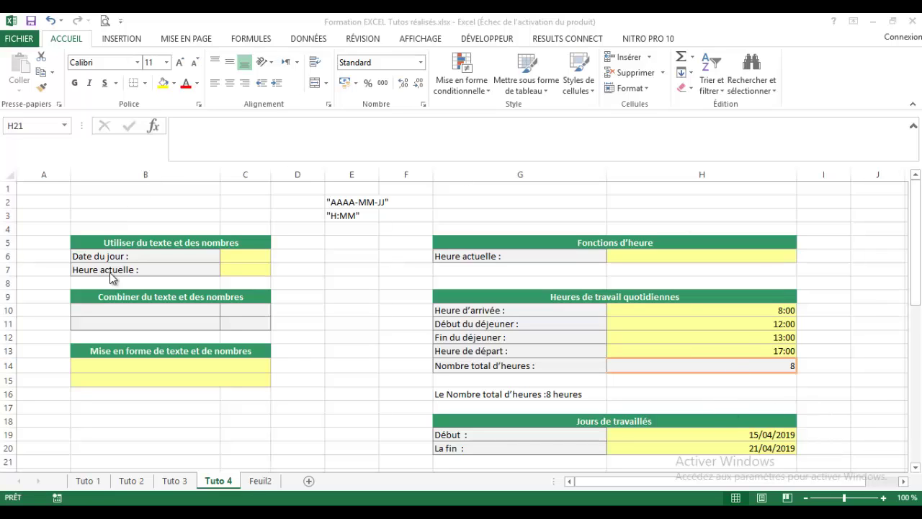
Enter =AUJOURDHUI() in C6 so Date du jour shows today's date, 21/04/19
click(251, 255)
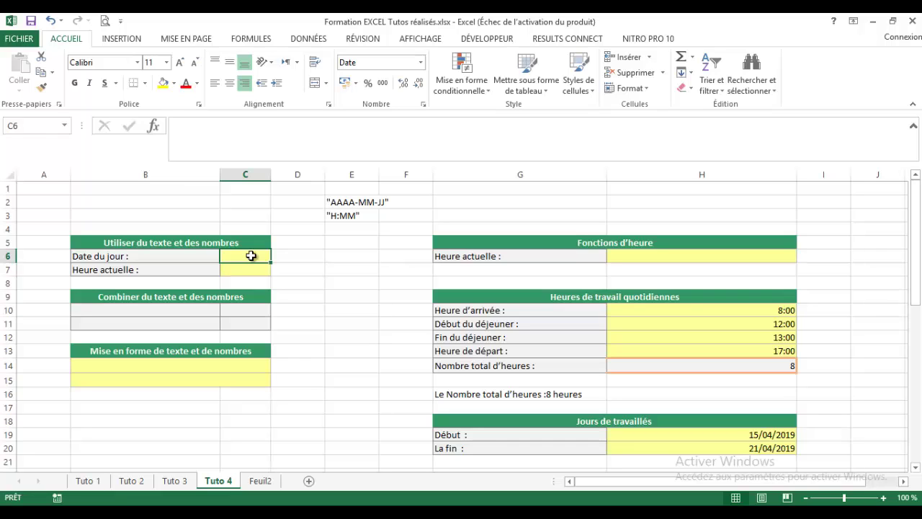
text(=)
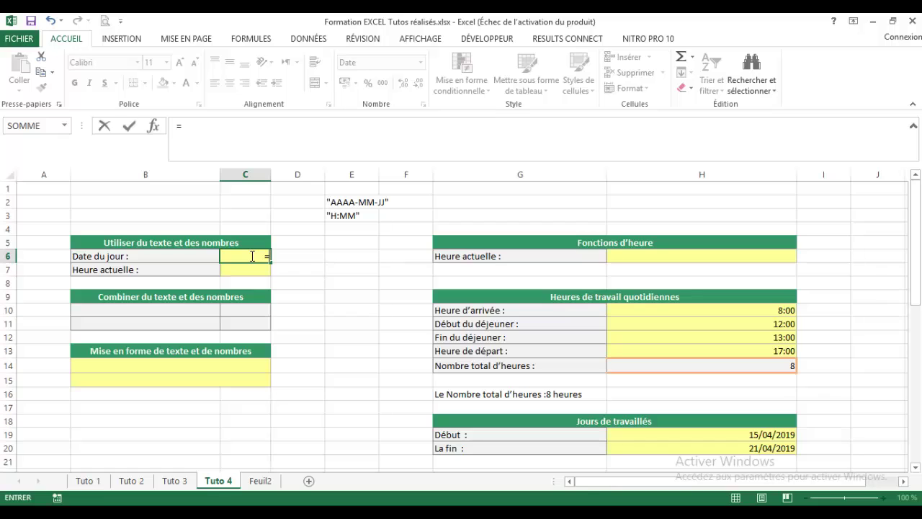
text(auj)
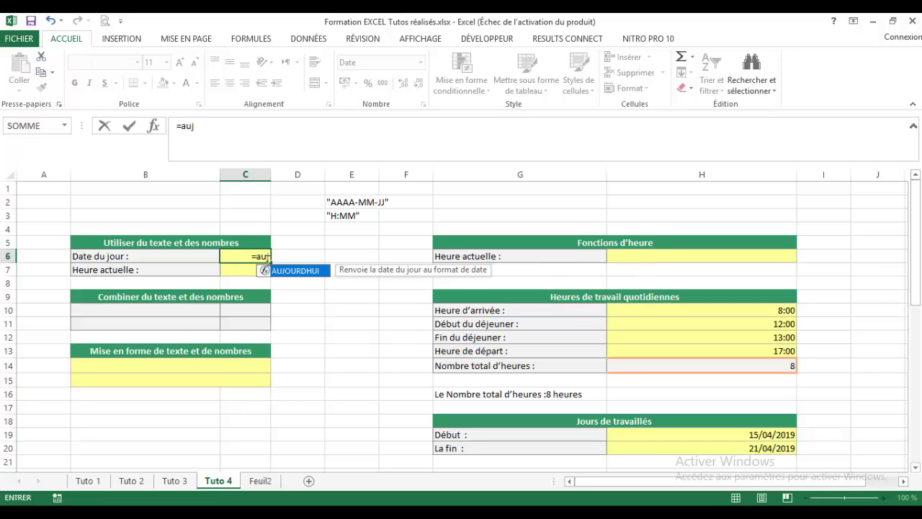
double_click(296, 270)
text())
key(Return)
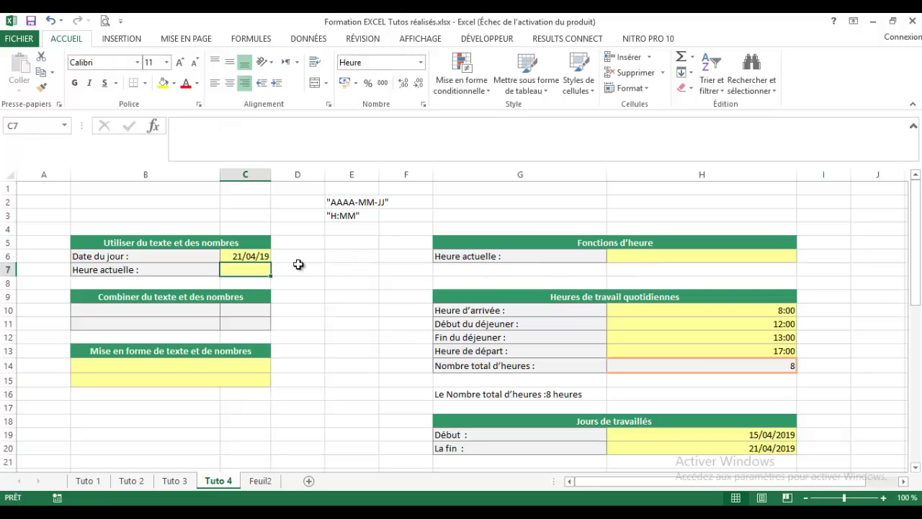
Enter =MAINTENANT() in C7 so Heure actuelle shows the current time, 13:32
double_click(251, 266)
text(=ma)
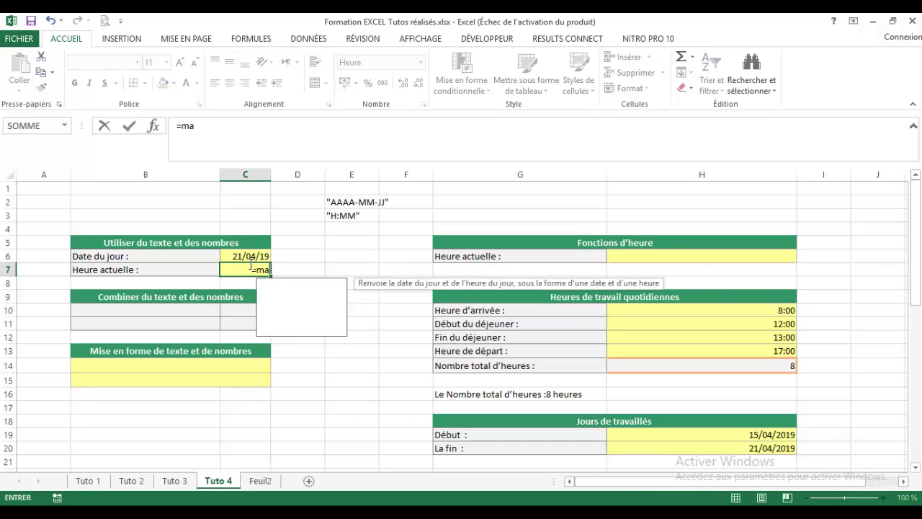
text(in)
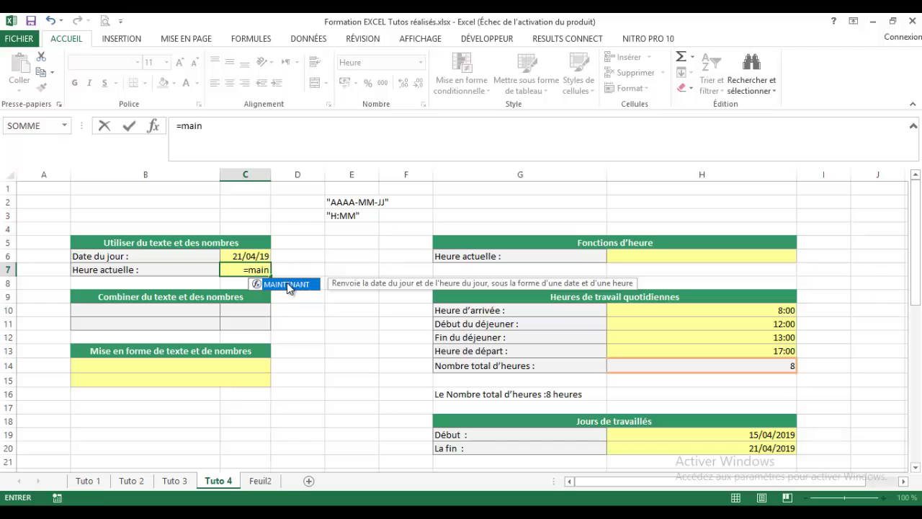
double_click(286, 284)
key(Return)
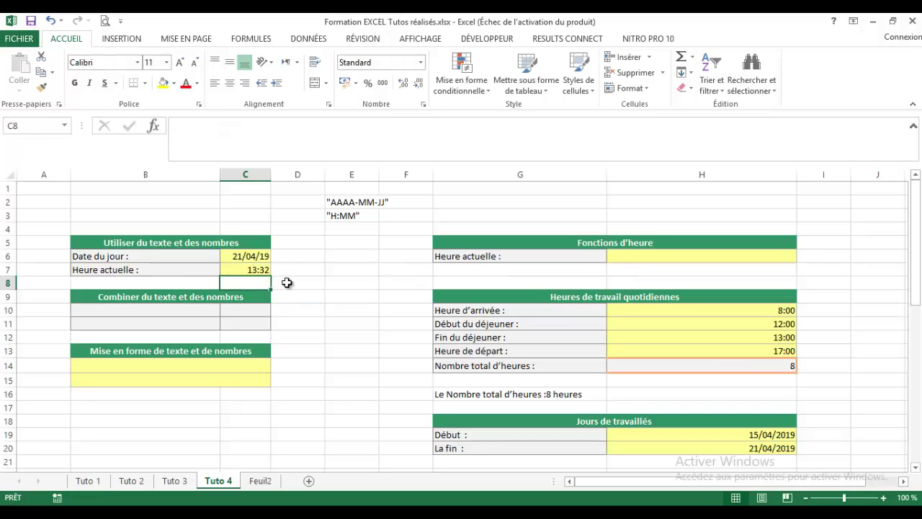
Clear the formula from H14, check the C6/C7 formulas, and view the H10:H13 sum
click(255, 261)
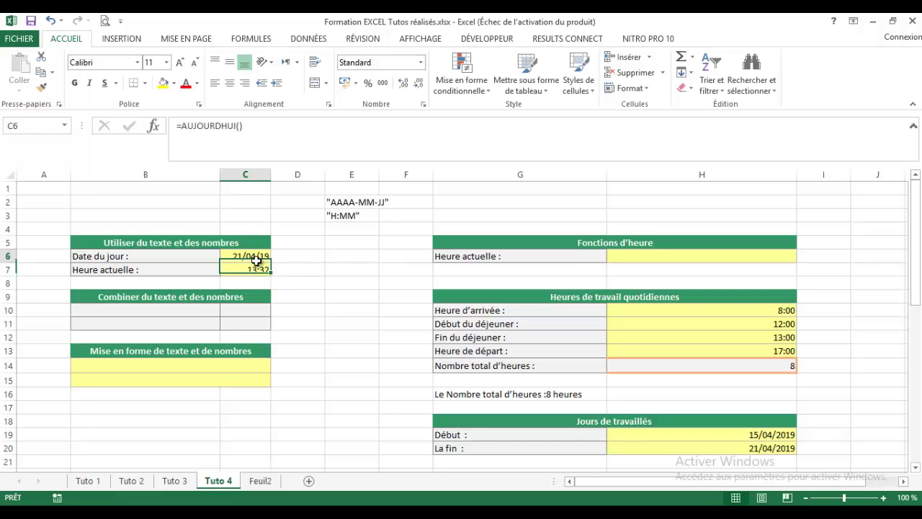
click(260, 268)
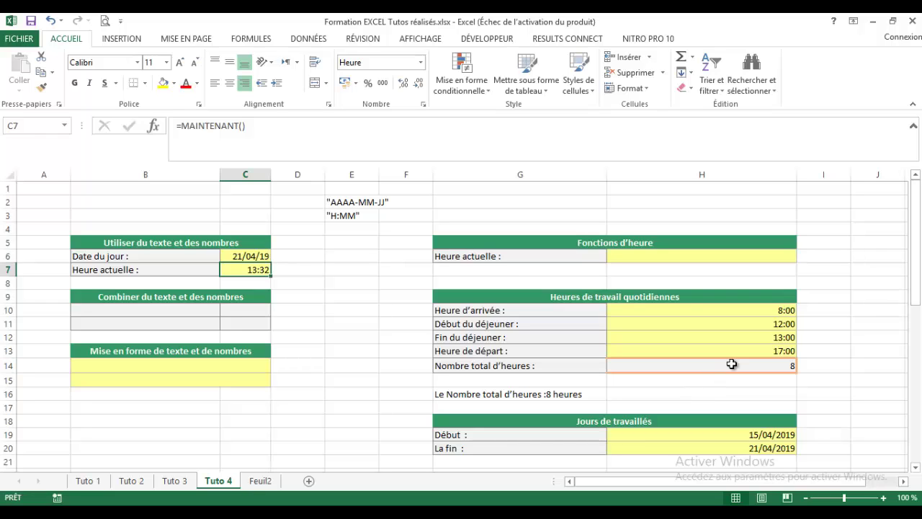
click(732, 364)
double_click(731, 364)
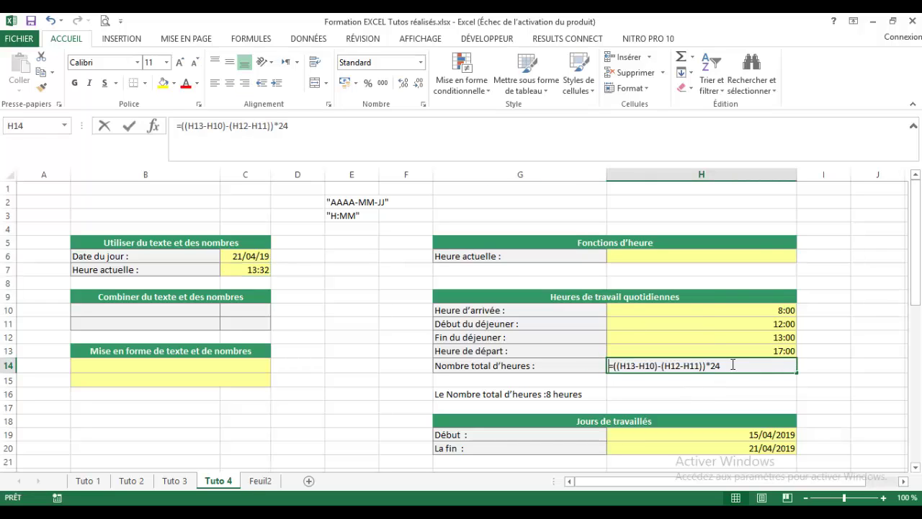
key(Escape)
text(=)
key(BackSpace)
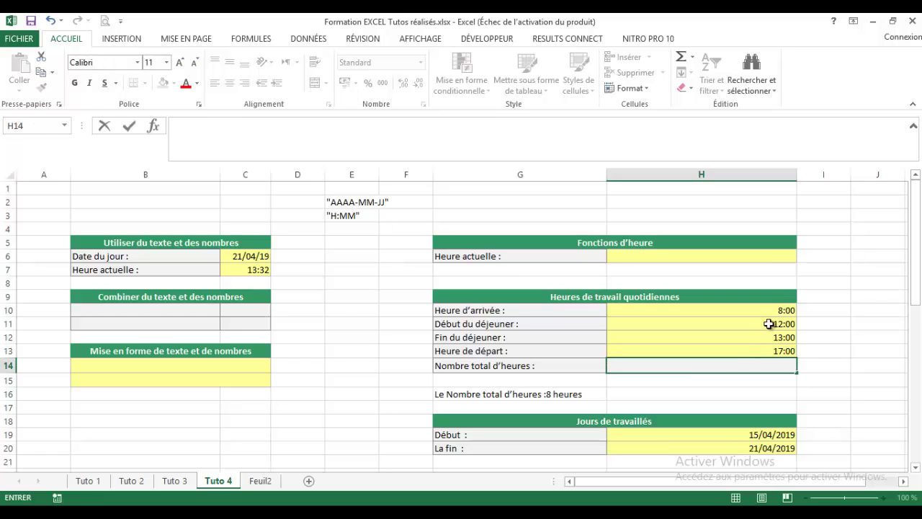
drag(769, 311, 764, 348)
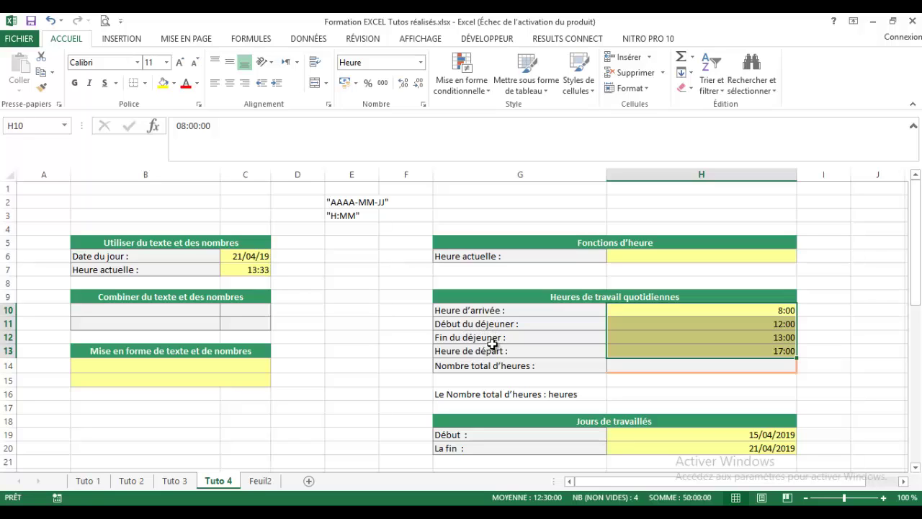
click(735, 366)
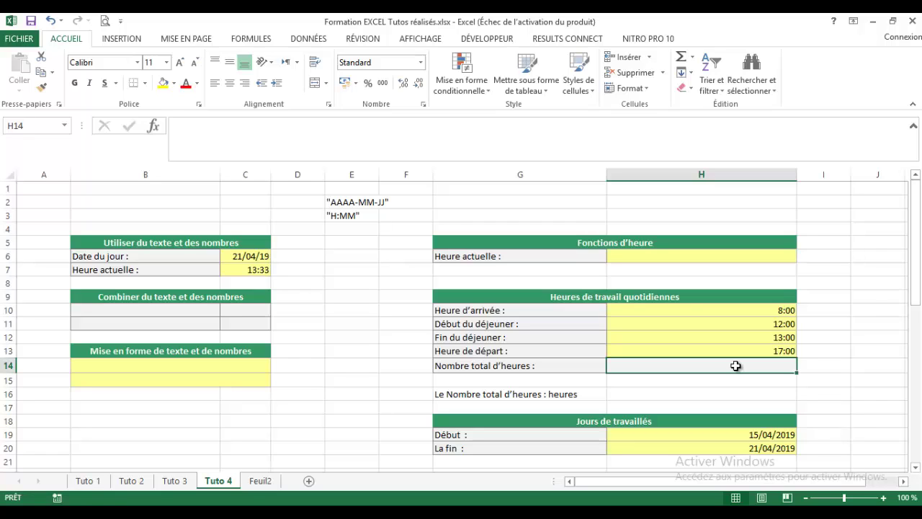
Enter =(H13-H10)-(H12-H11) in H14 to compute the worked hours, 8:00
text(=)
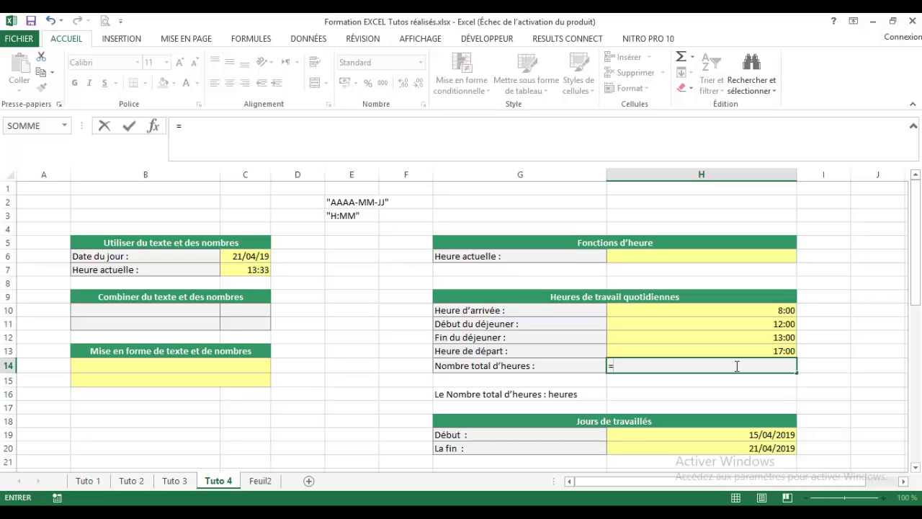
text(()
click(781, 351)
text(-)
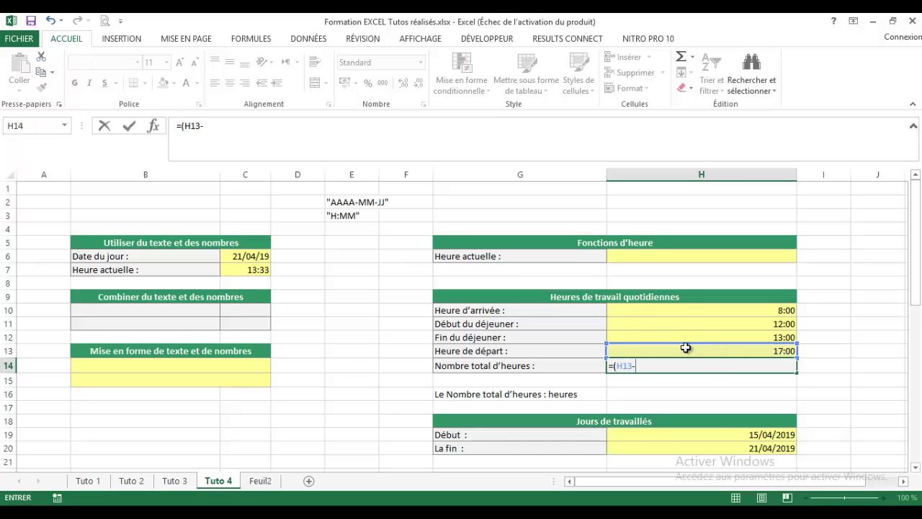
click(718, 310)
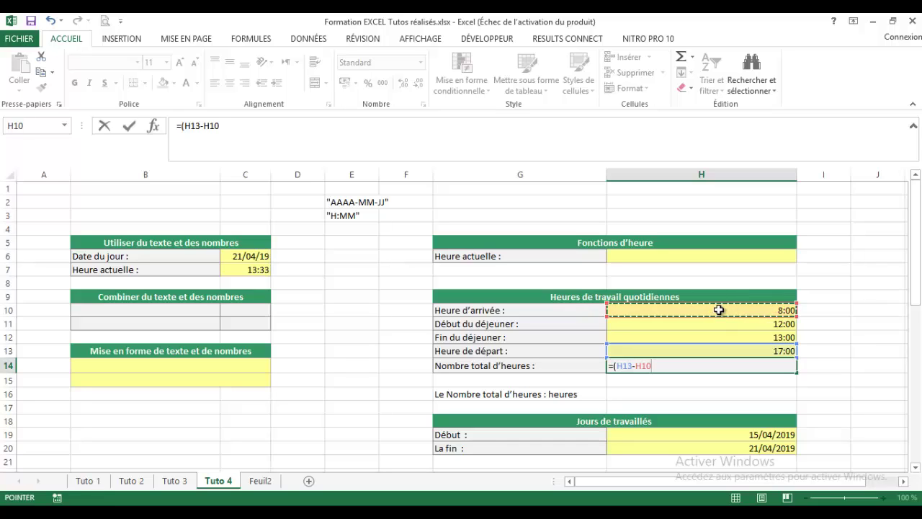
text()-)
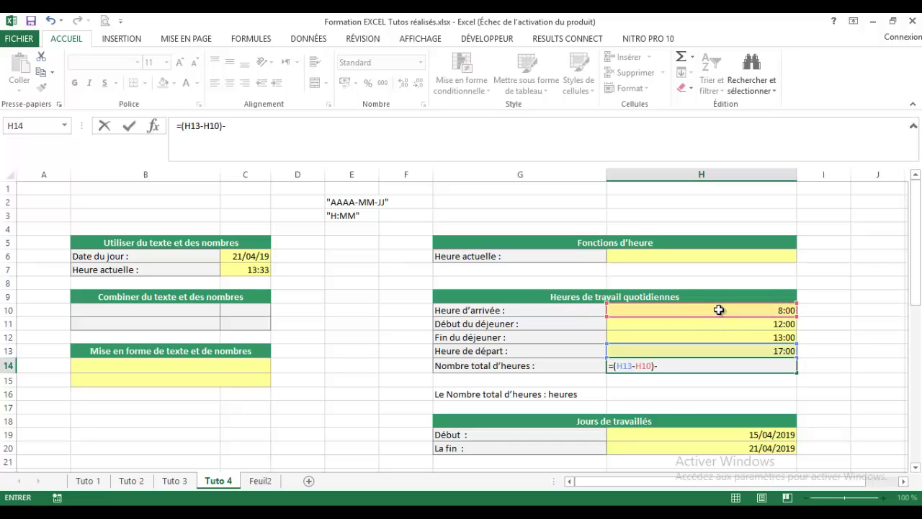
text(()
click(755, 338)
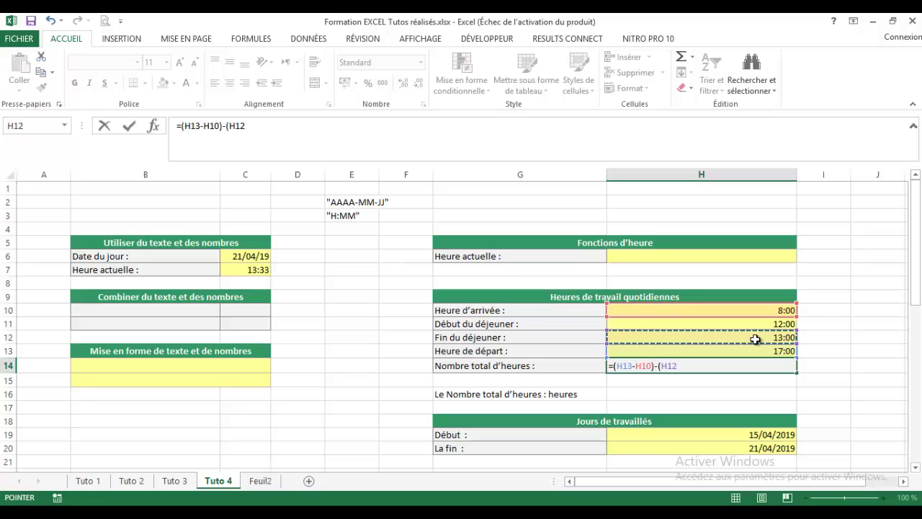
text(-)
click(761, 326)
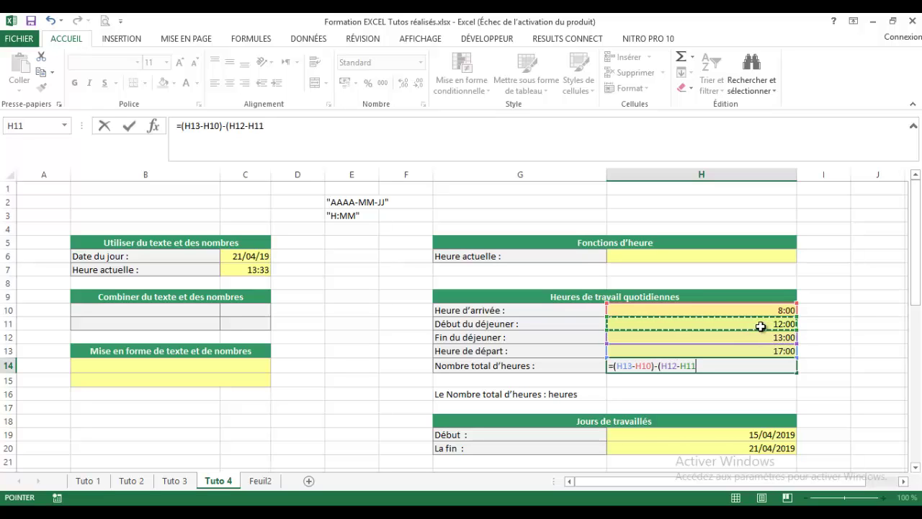
text())
key(Return)
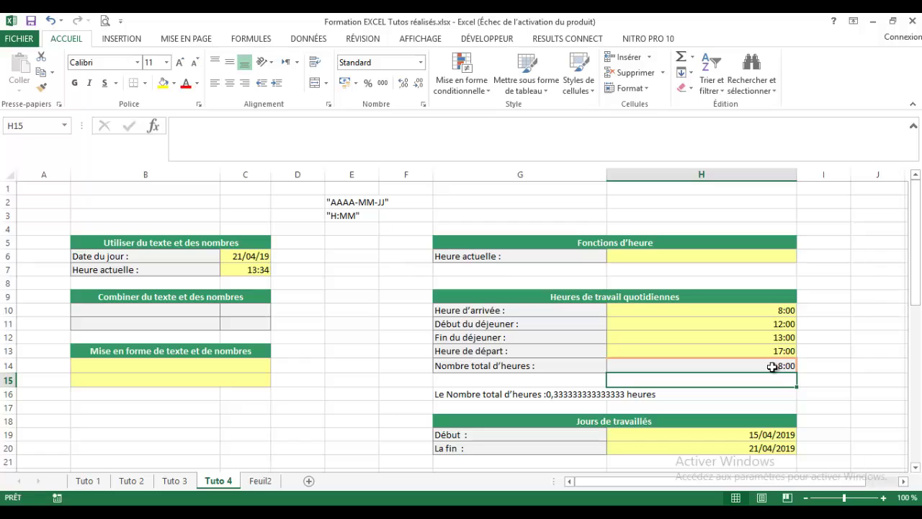
Review the arrival, lunch and departure times in H10–H13 and the H14 formula
click(788, 309)
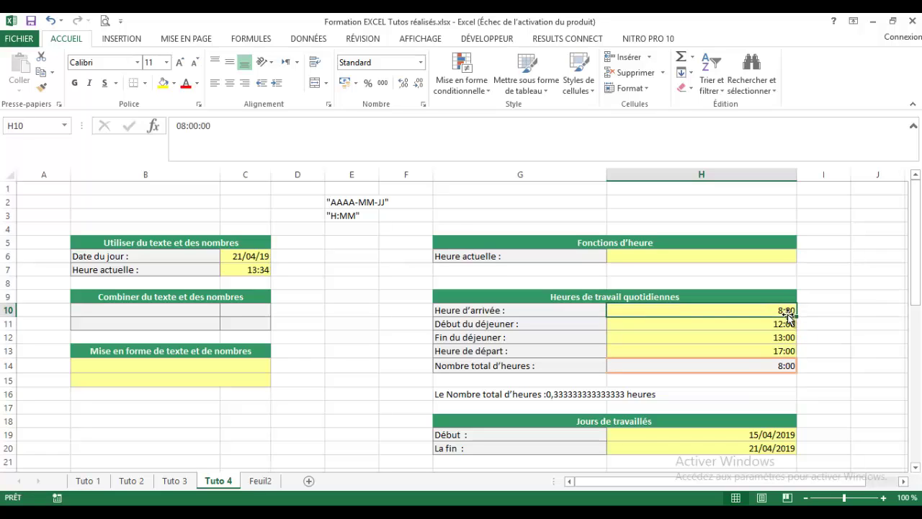
click(785, 325)
click(783, 337)
click(783, 351)
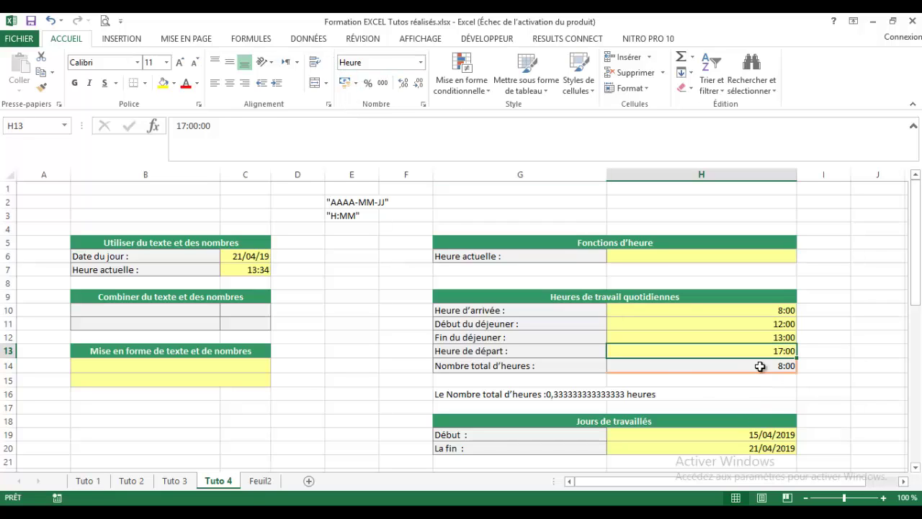
click(760, 365)
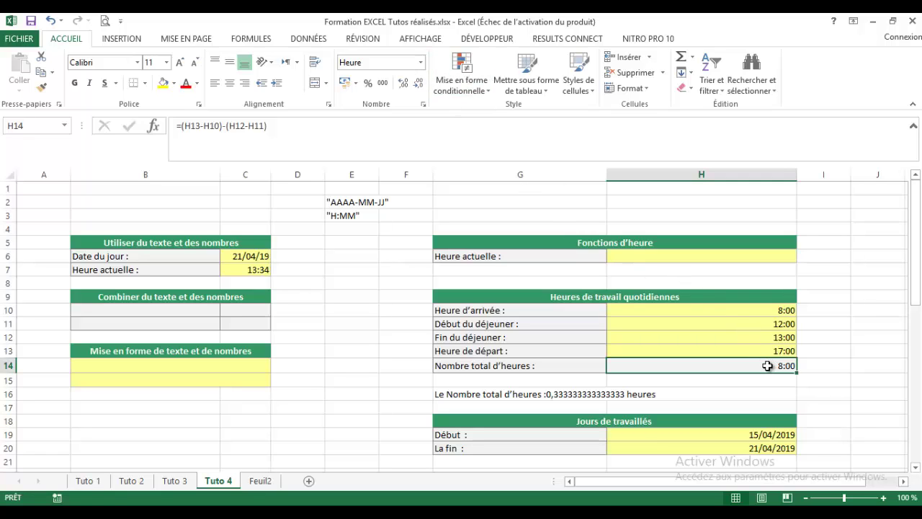
Format H14 as Standard and change its formula to =((H13-H10)-(H12-H11))*24, giving 8
click(421, 63)
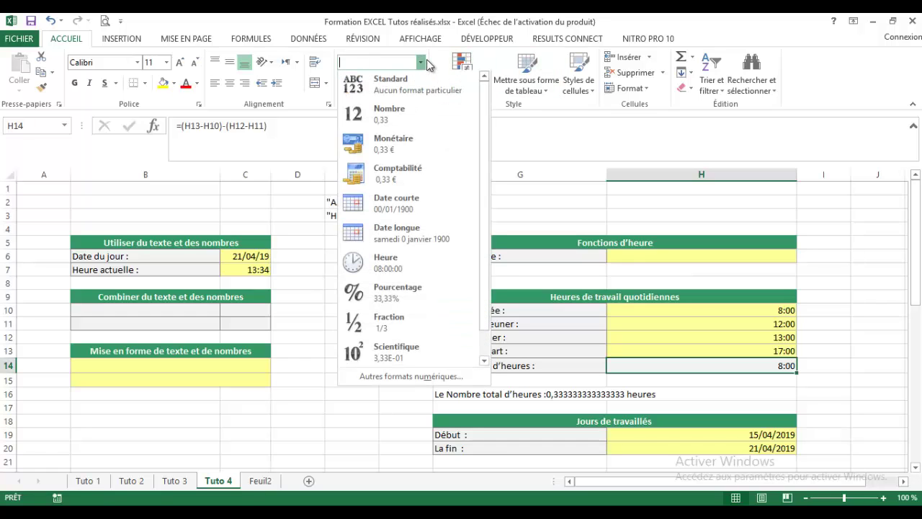
click(426, 94)
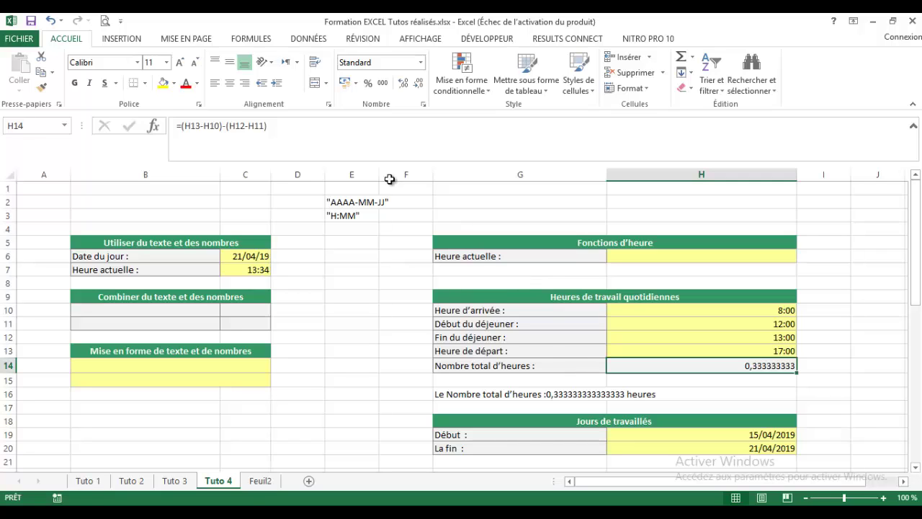
click(311, 137)
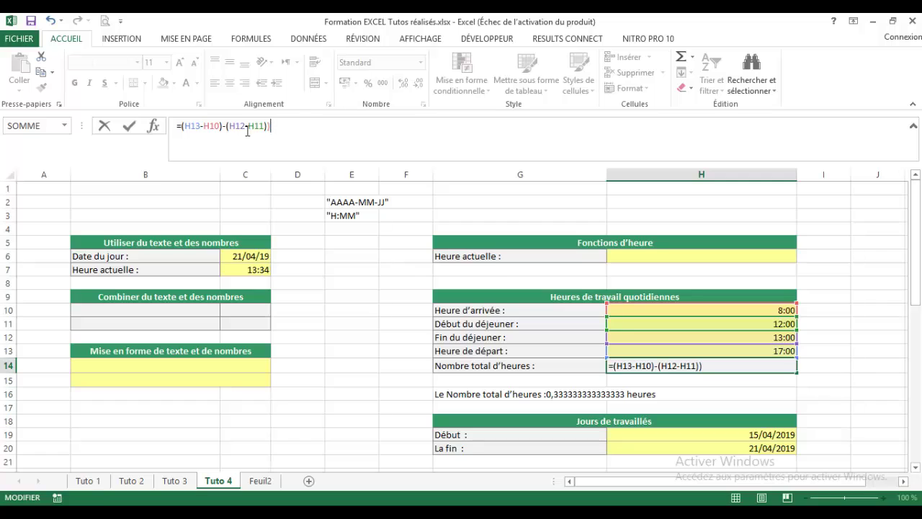
click(181, 126)
text(()
click(313, 128)
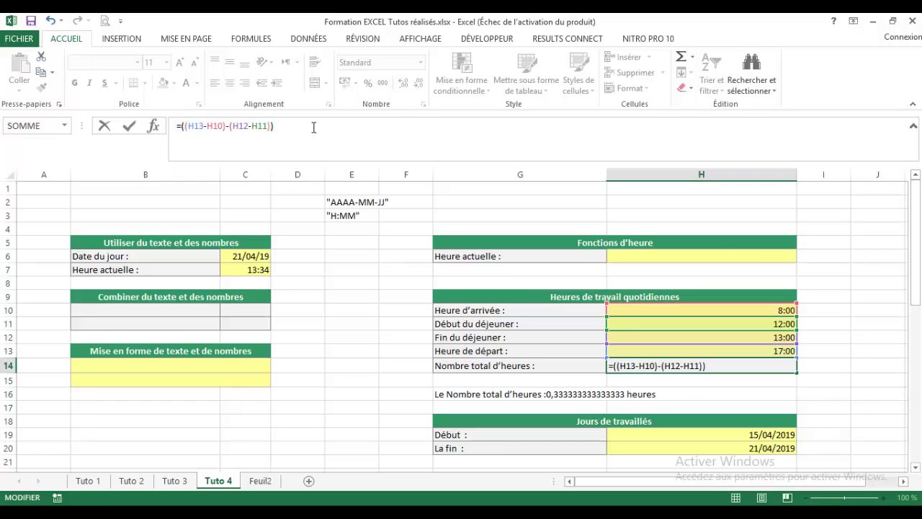
text(*24)
key(Return)
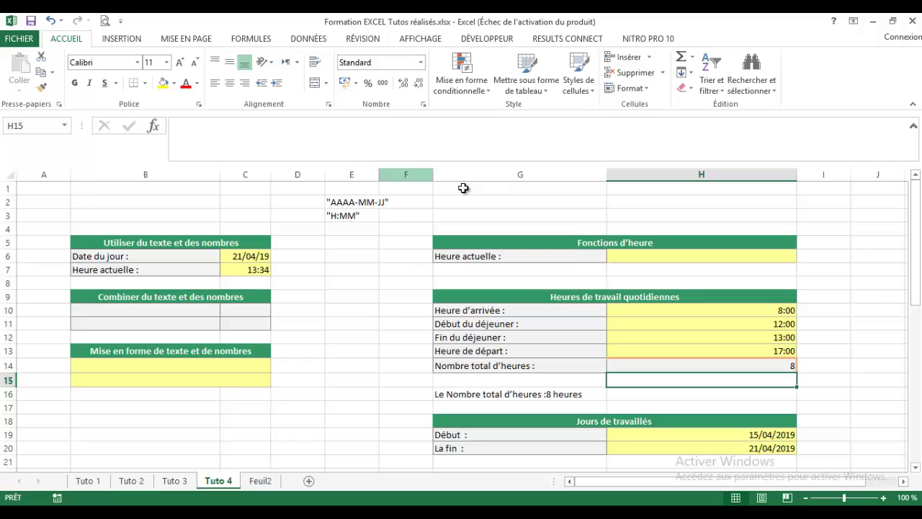
click(778, 364)
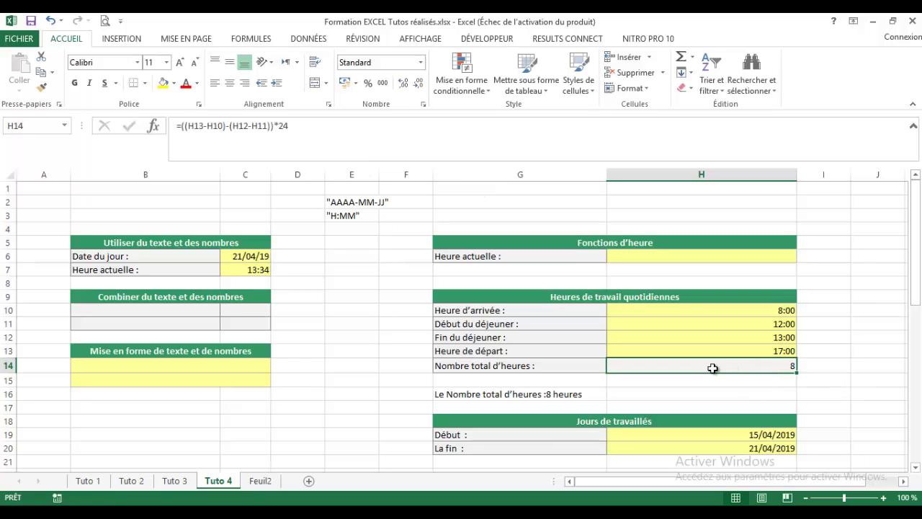
click(545, 396)
Clear G16 and start a new formula joining "le " with the G14 label
key(Delete)
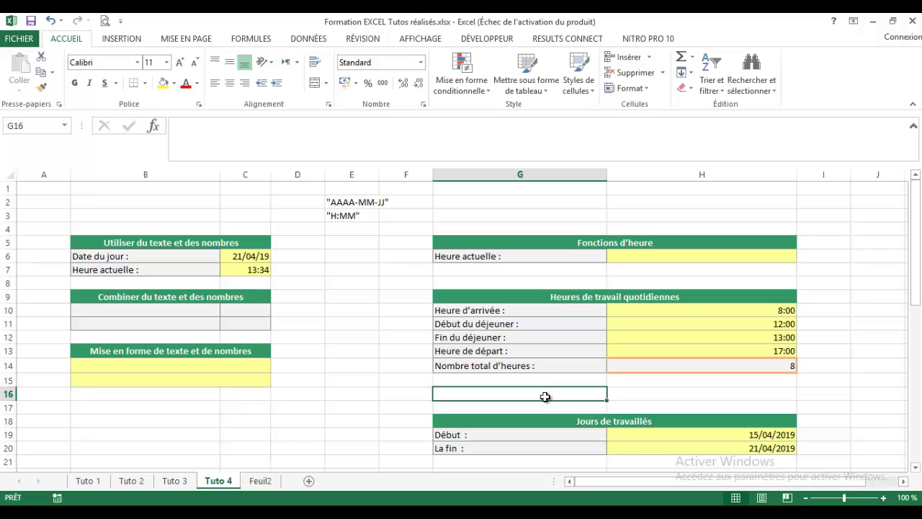
text(=)
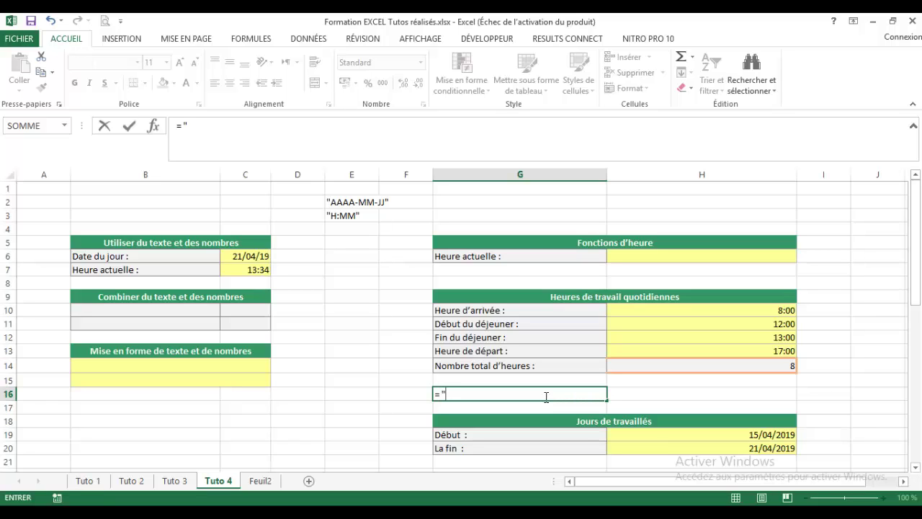
text(e")
text(&)
key(Left)
key(Left)
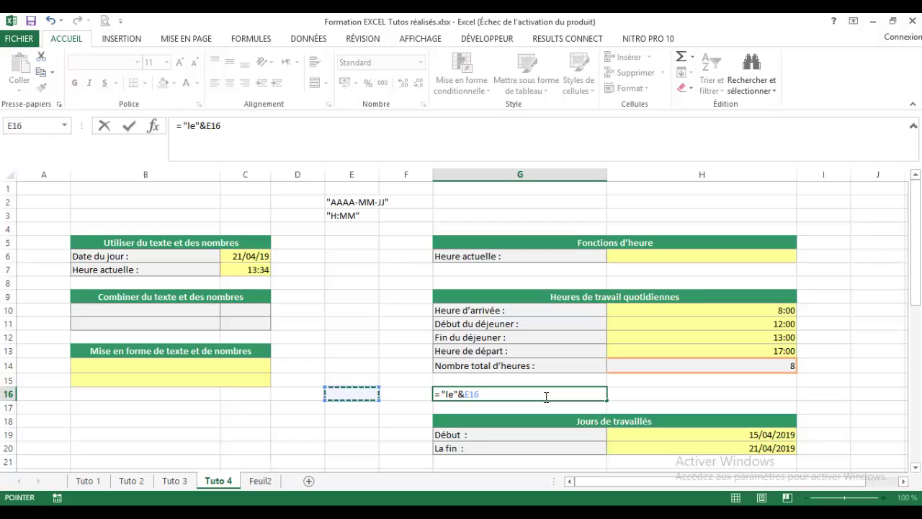
key(BackSpace)
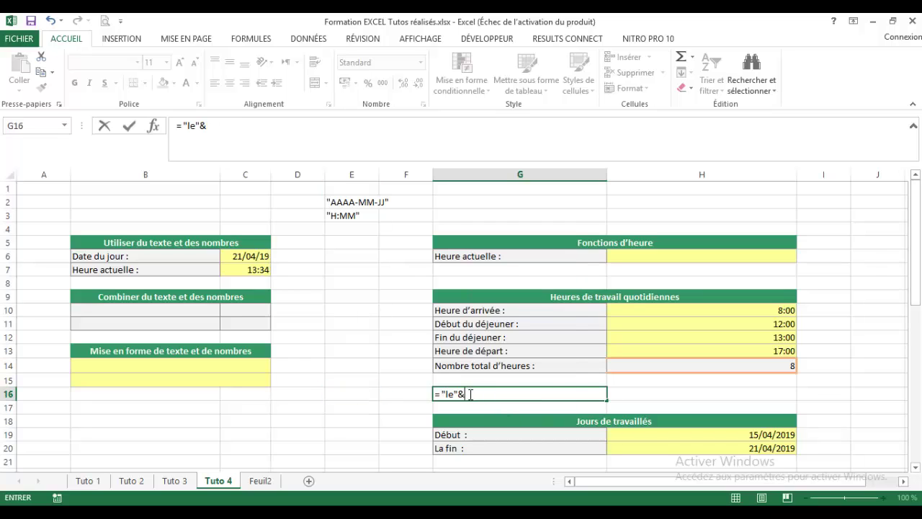
click(454, 392)
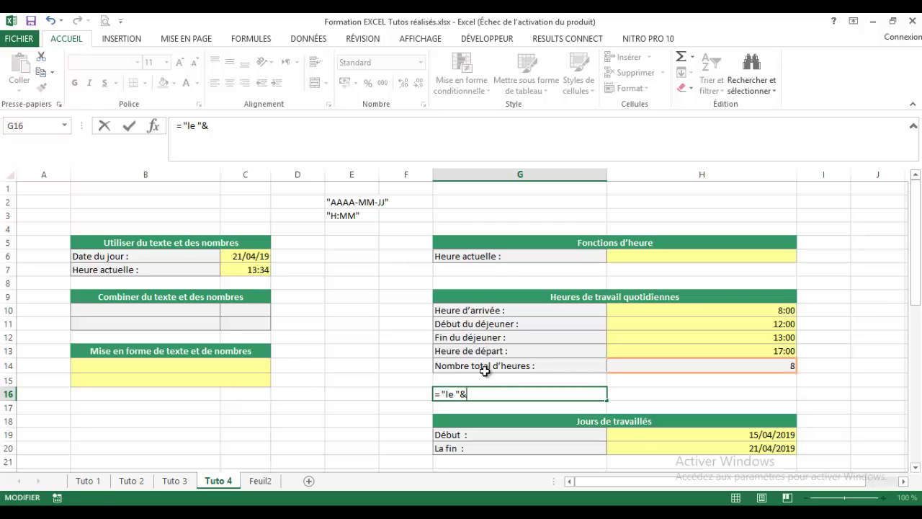
click(486, 371)
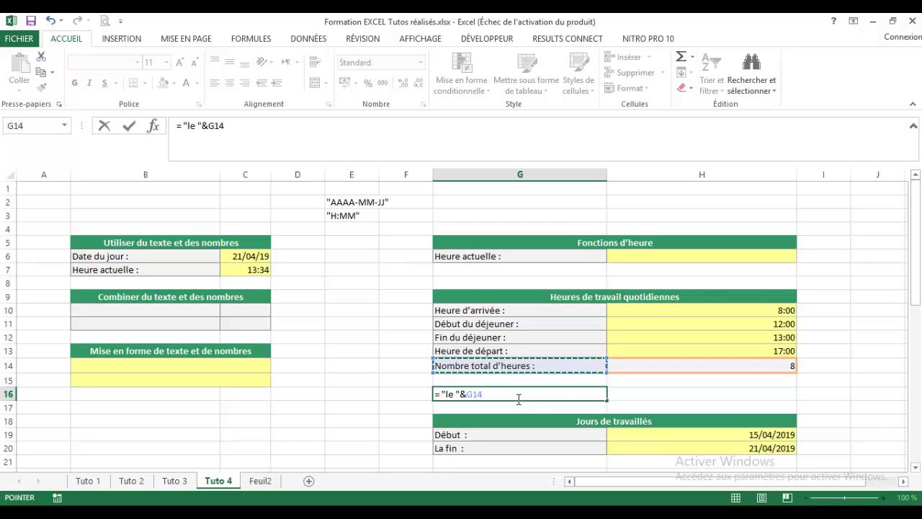
Complete G16 as ="le "&G14&" "&H14&" heures", reading 'le Nombre total d'heures : 8 heures'
text(&)
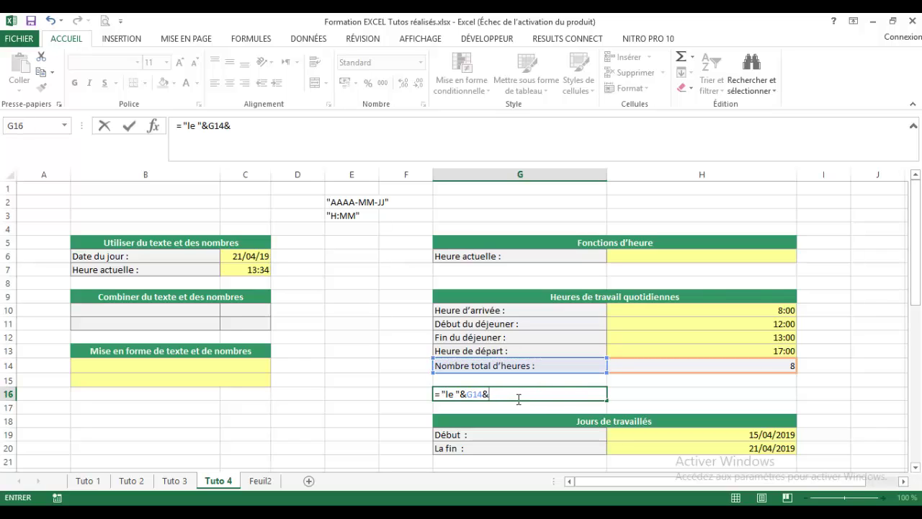
text(""&)
key(Left)
key(Left)
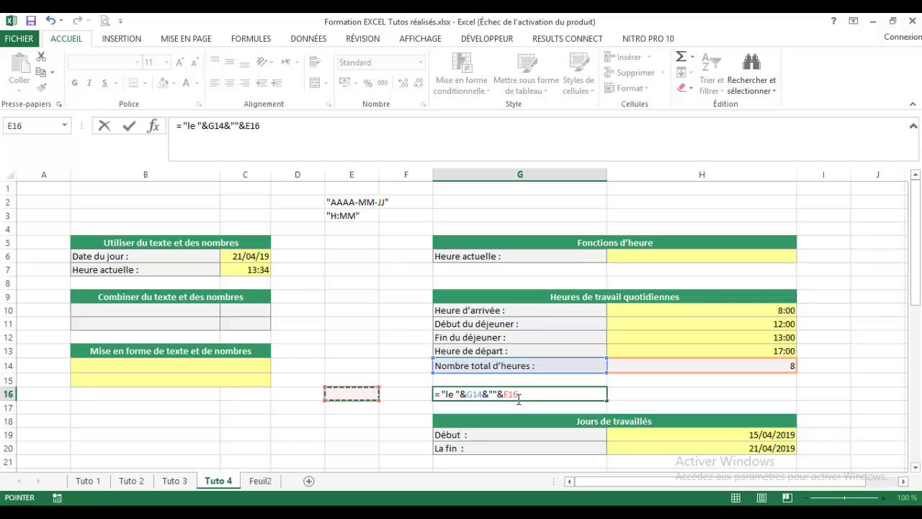
key(BackSpace)
key(BackSpace)
key(BackSpace)
click(494, 394)
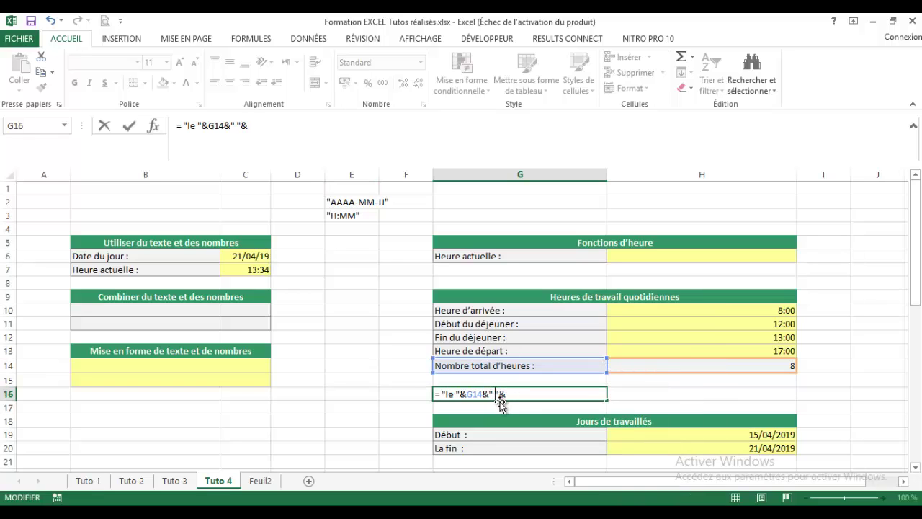
click(688, 363)
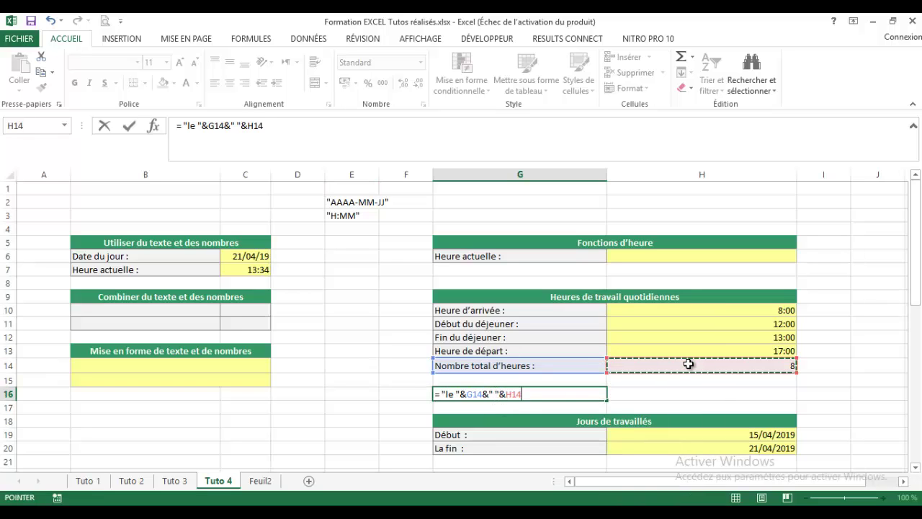
text(&" he)
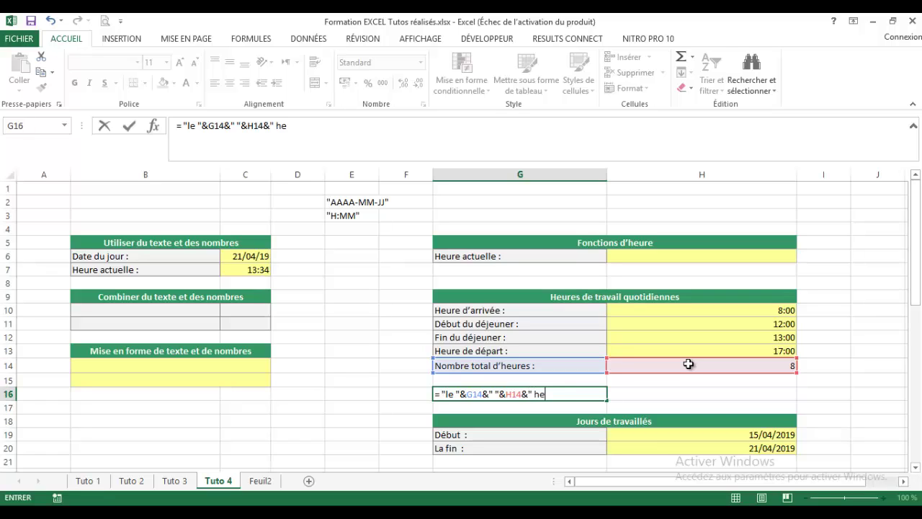
text(urs)
key(BackSpace)
key(BackSpace)
text(es)
text(")
key(Return)
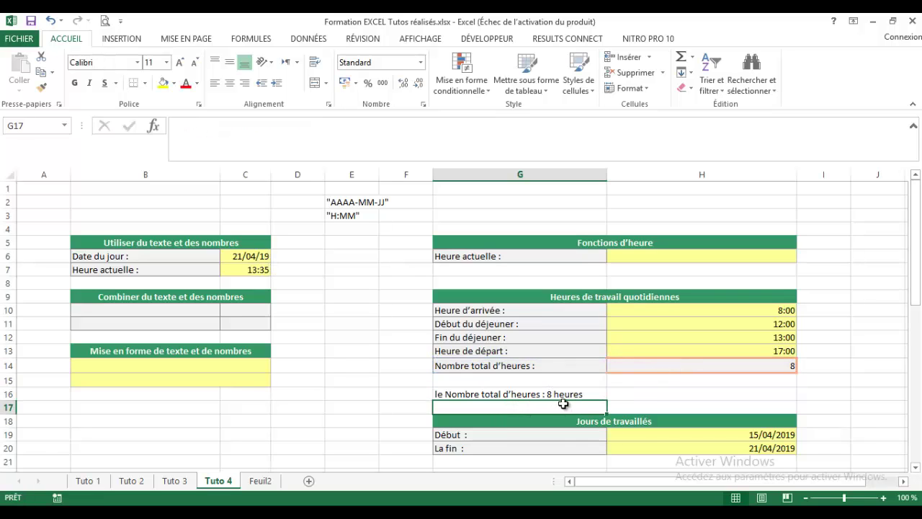
Enter =H20-H19 in H21 to count 6 days between 15/04/2019 and 21/04/2019
scroll(662, 423, down, 2)
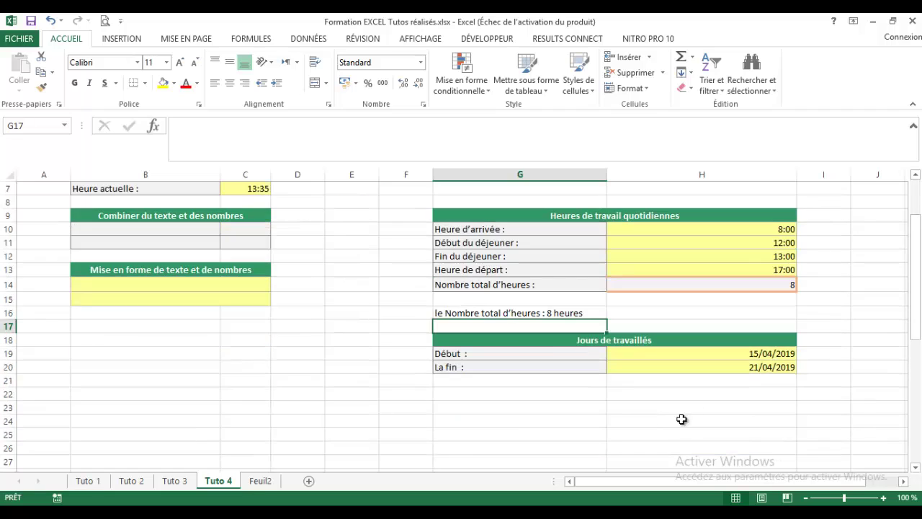
click(724, 385)
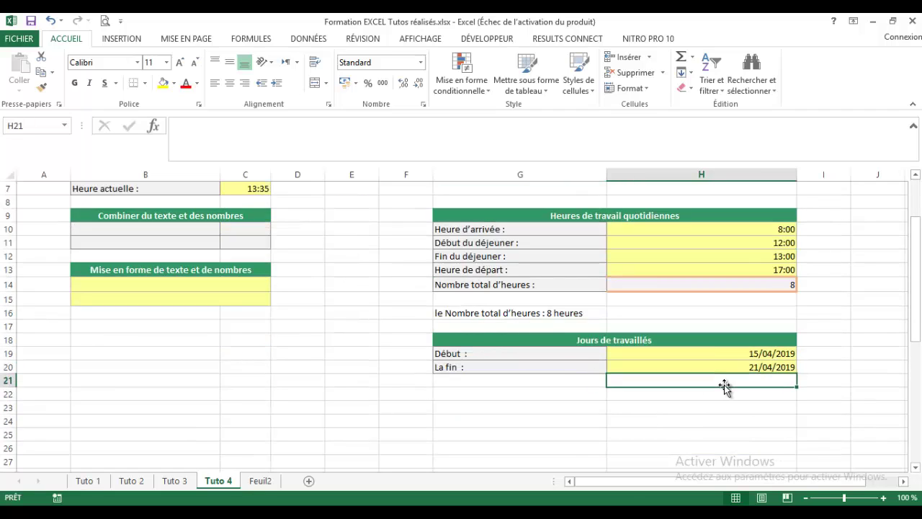
text(=)
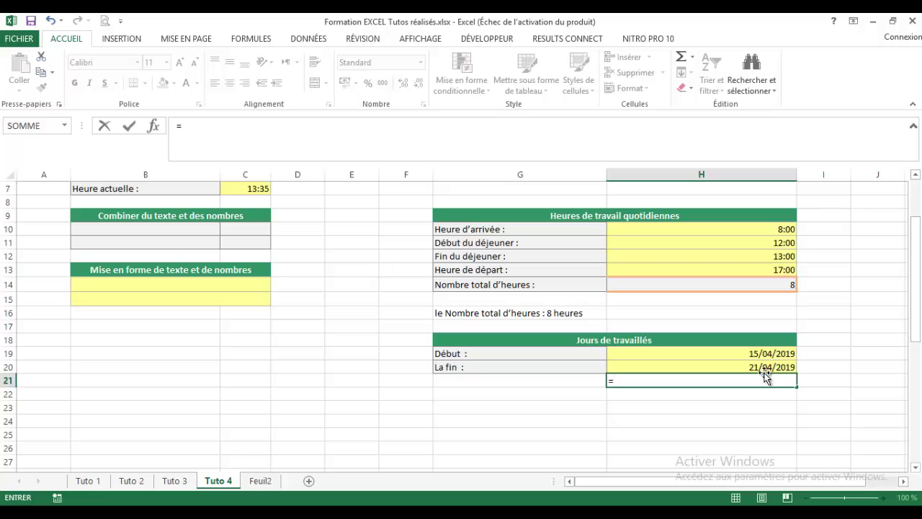
click(768, 368)
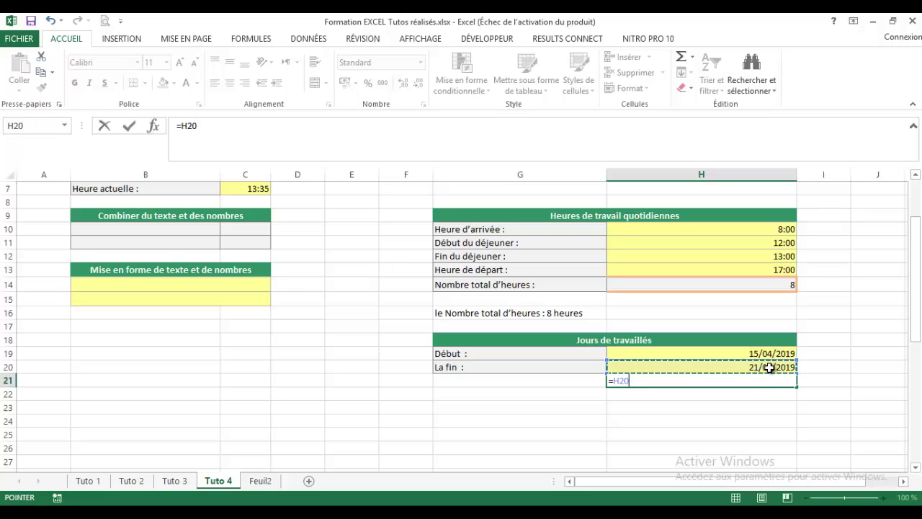
text(-)
click(768, 353)
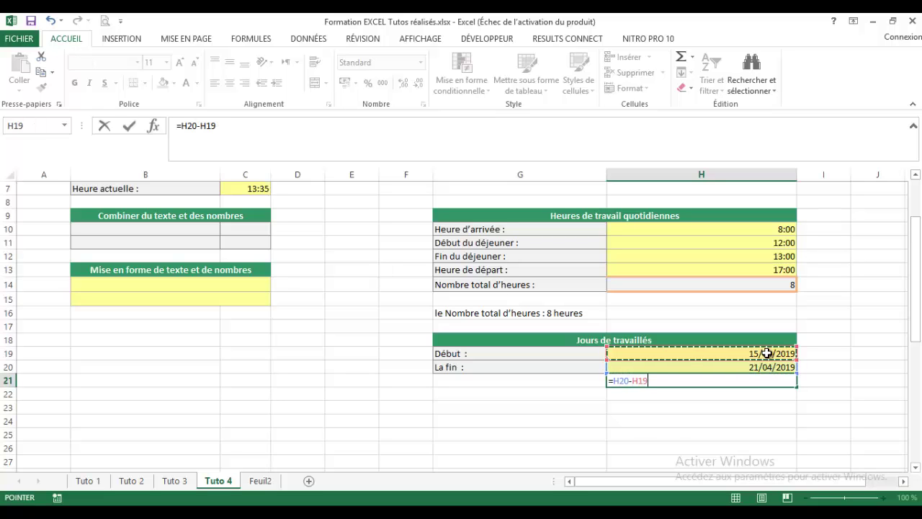
key(Return)
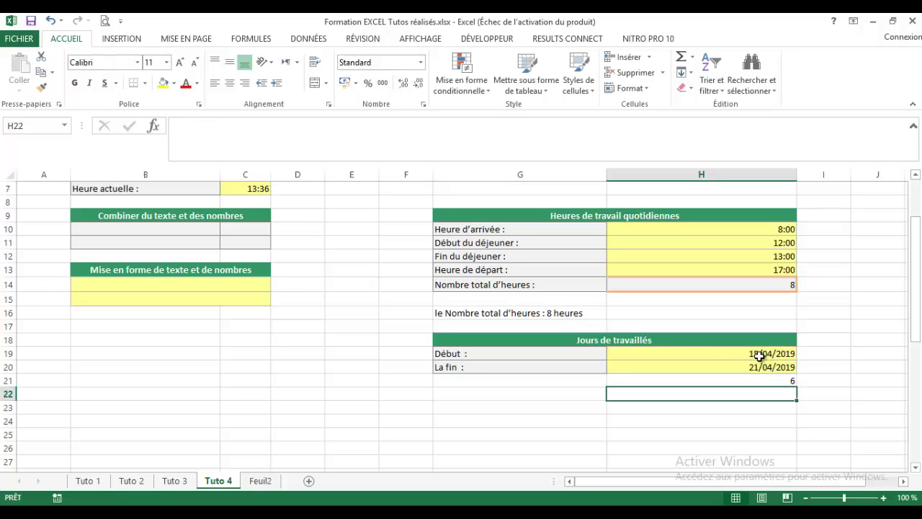
click(559, 315)
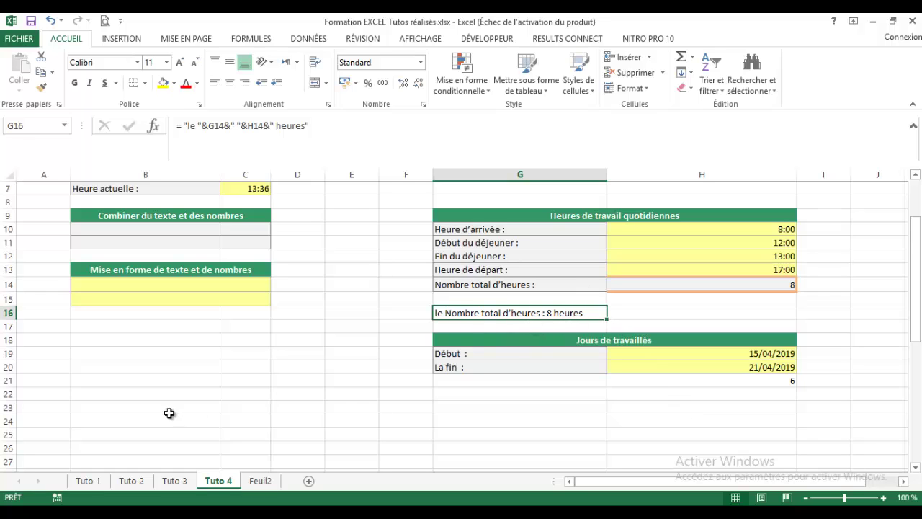
In B10, join the Date du jour label and date with =B6&" "&C6
scroll(180, 407, up, 2)
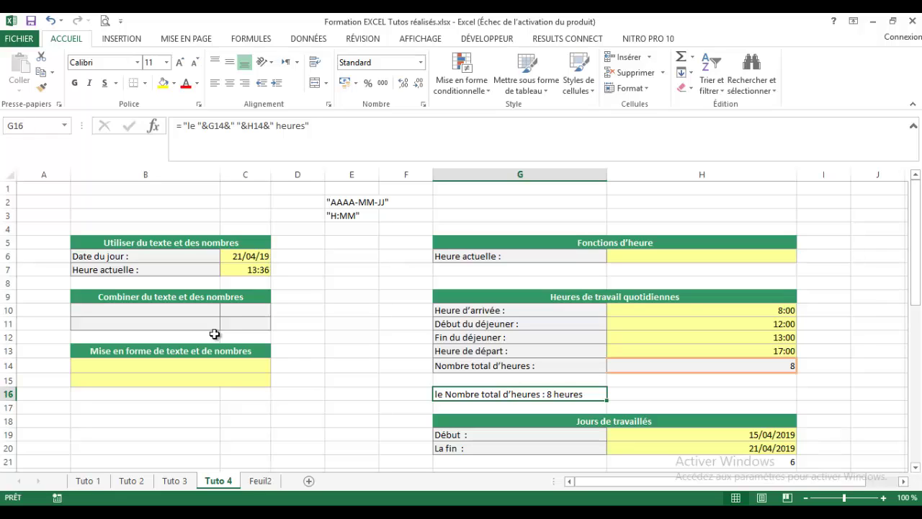
click(196, 314)
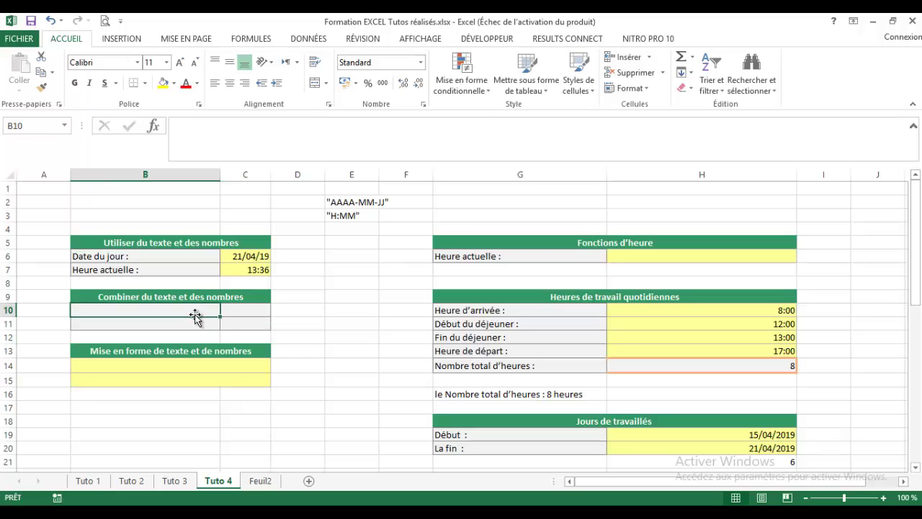
text(=)
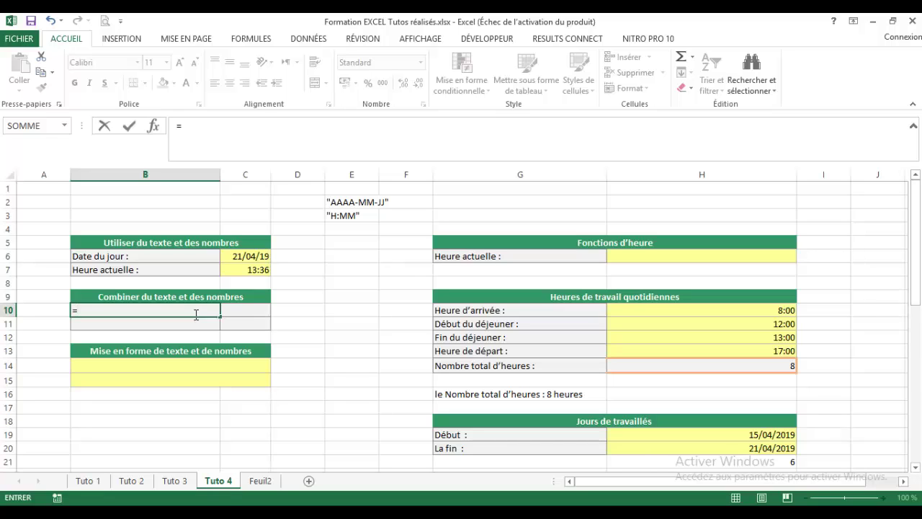
click(133, 259)
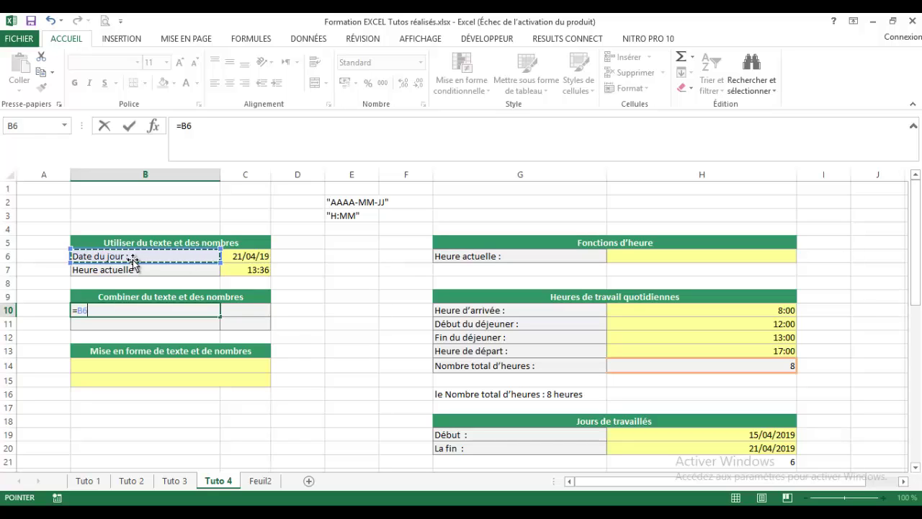
text(&")
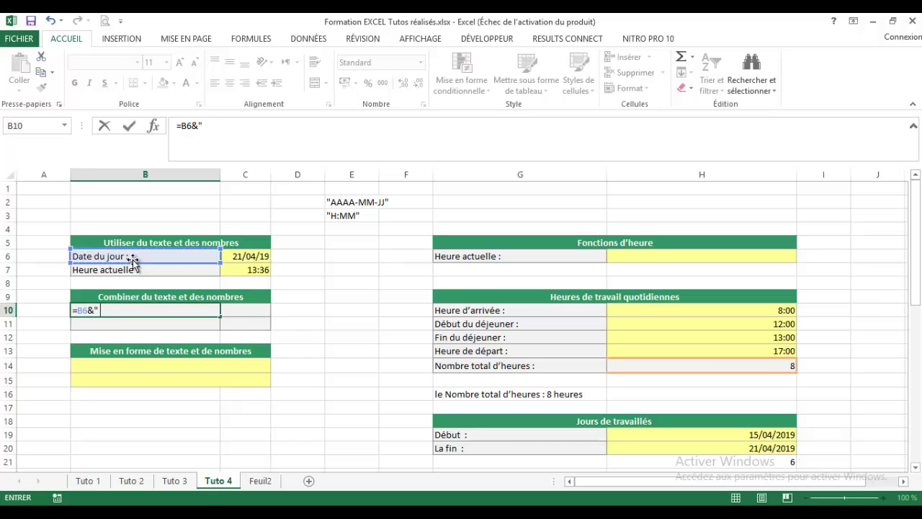
text( "&)
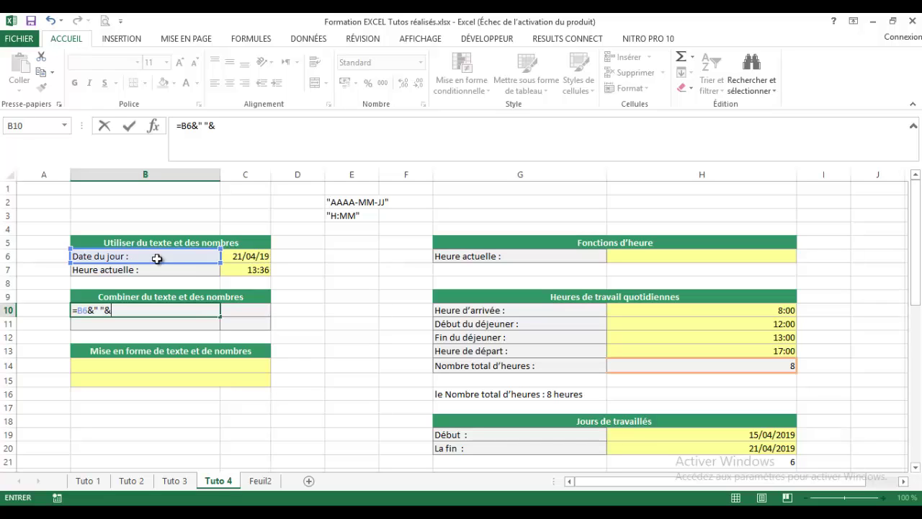
click(268, 259)
key(Return)
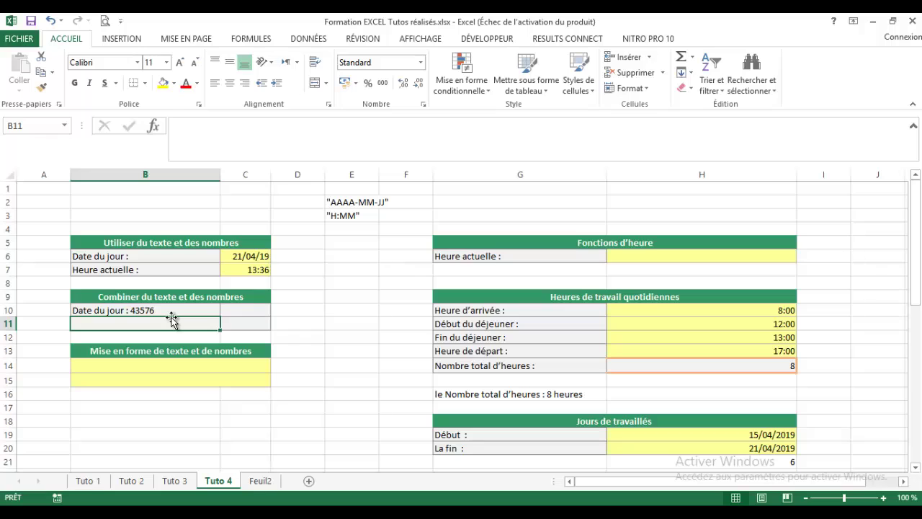
In B11, join the Heure actuelle label and time with =B7&" "&C7
text(=)
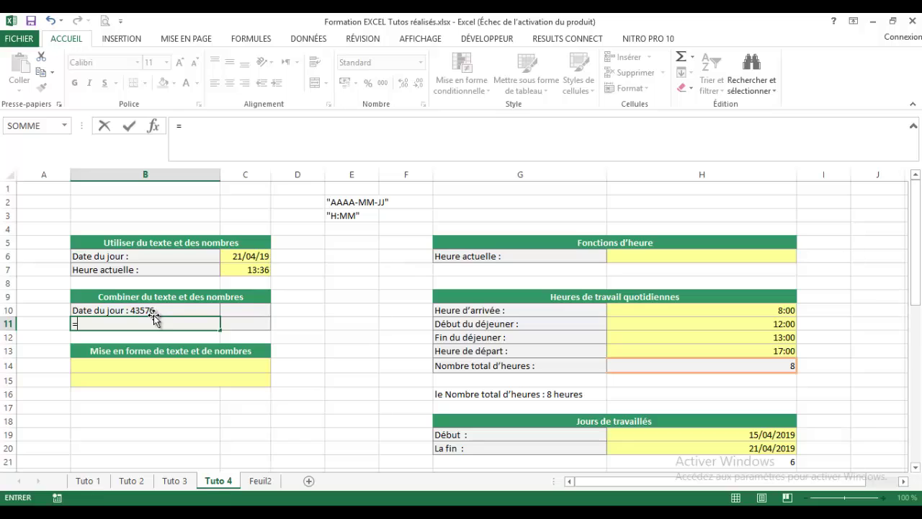
click(135, 272)
text(&)
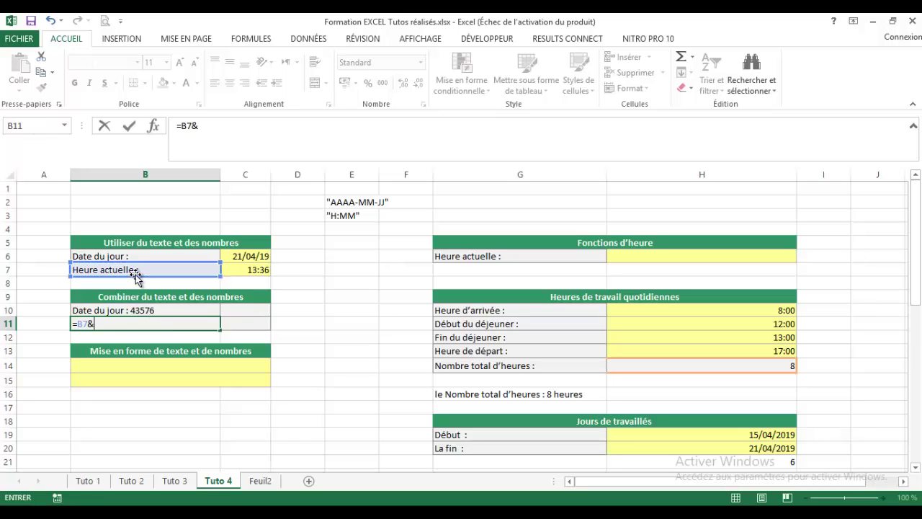
text(" ")
text(&)
click(237, 274)
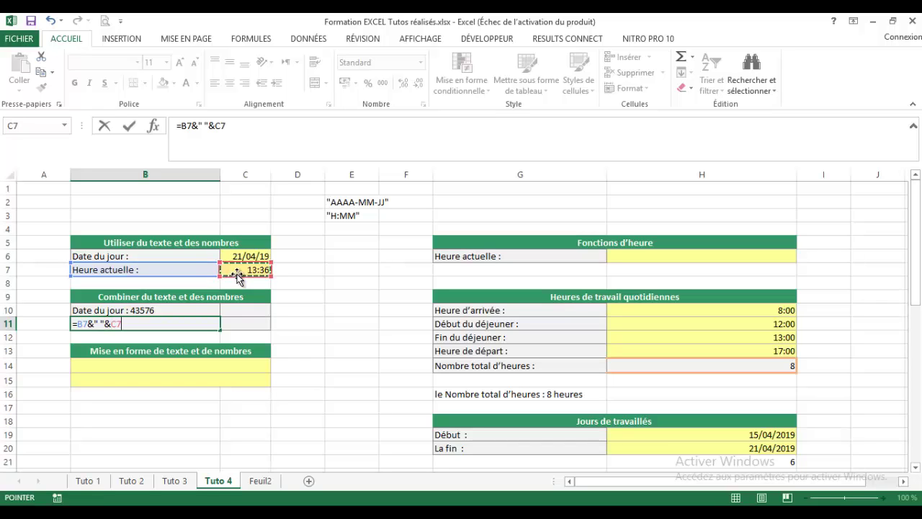
key(Return)
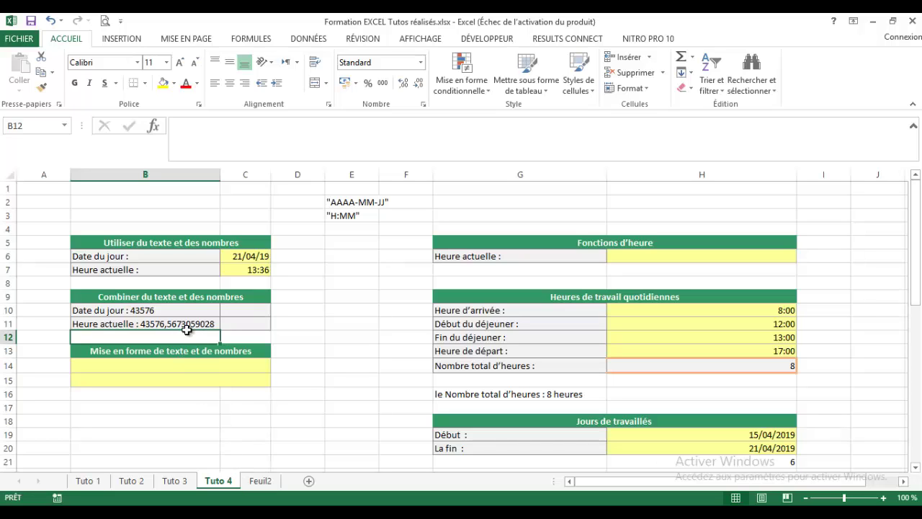
On Feuil2, format E26 as Standard so it shows the serial number 36540
click(266, 480)
scroll(259, 270, up, 1)
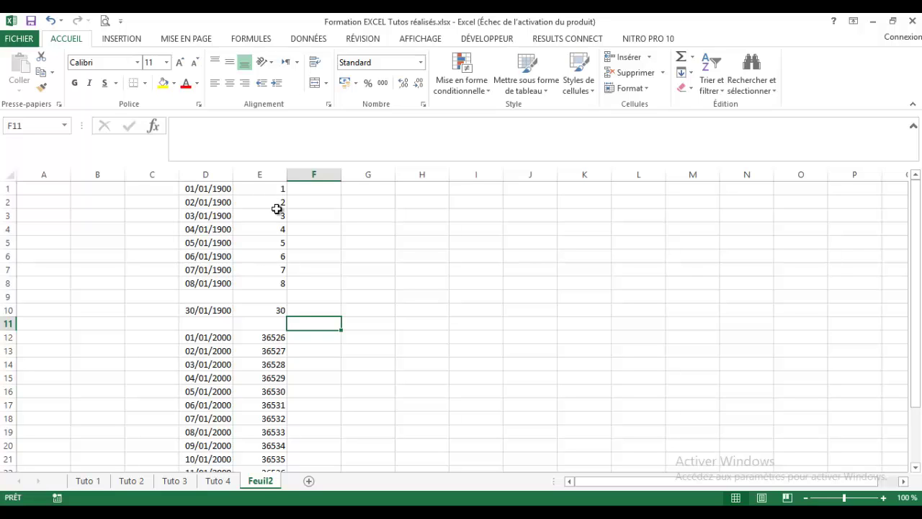
scroll(274, 418, down, 4)
click(264, 366)
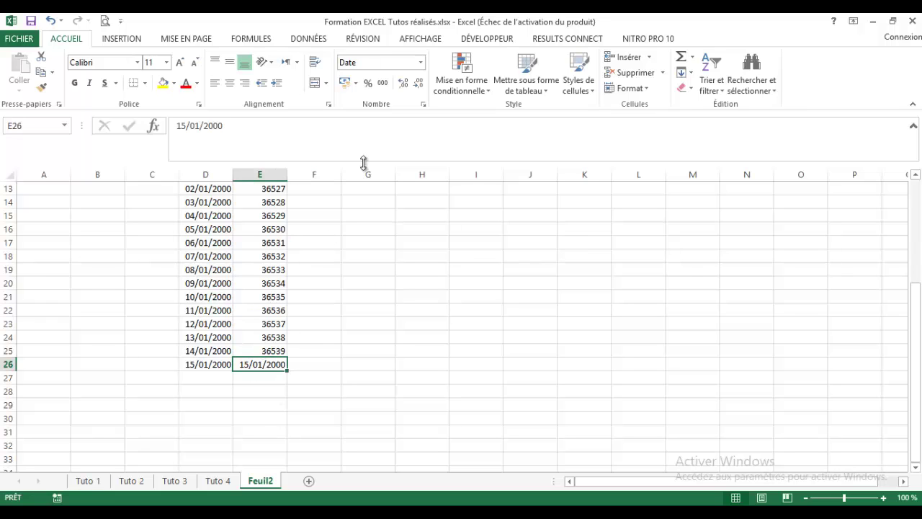
click(420, 62)
click(422, 87)
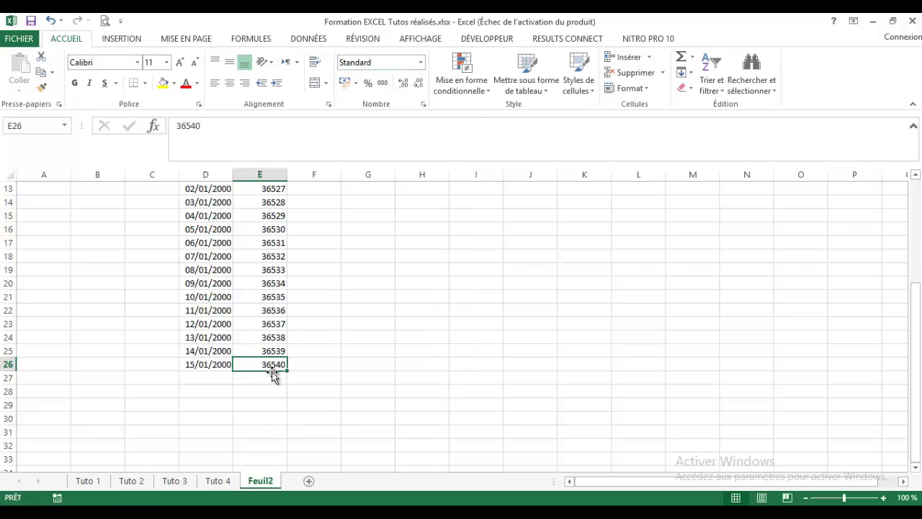
Inspect the dates in column D and the formula behind E1
scroll(281, 378, up, 4)
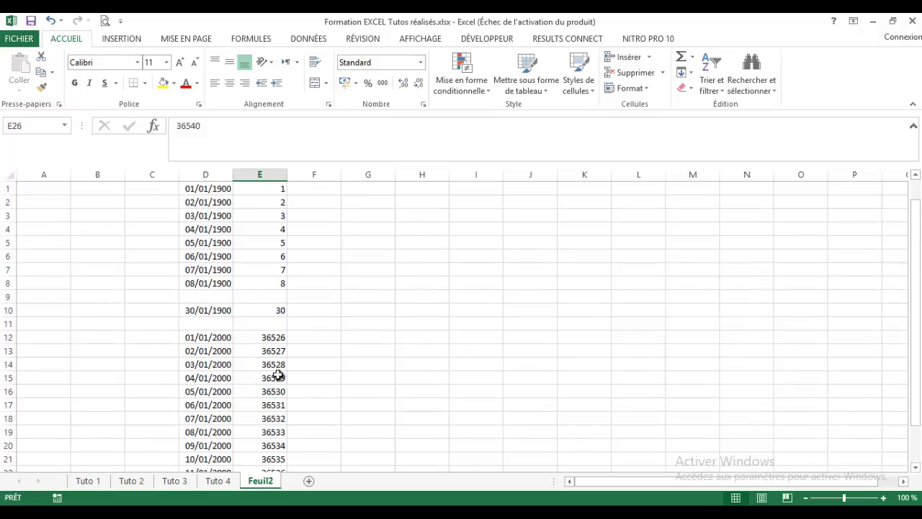
drag(216, 191, 212, 471)
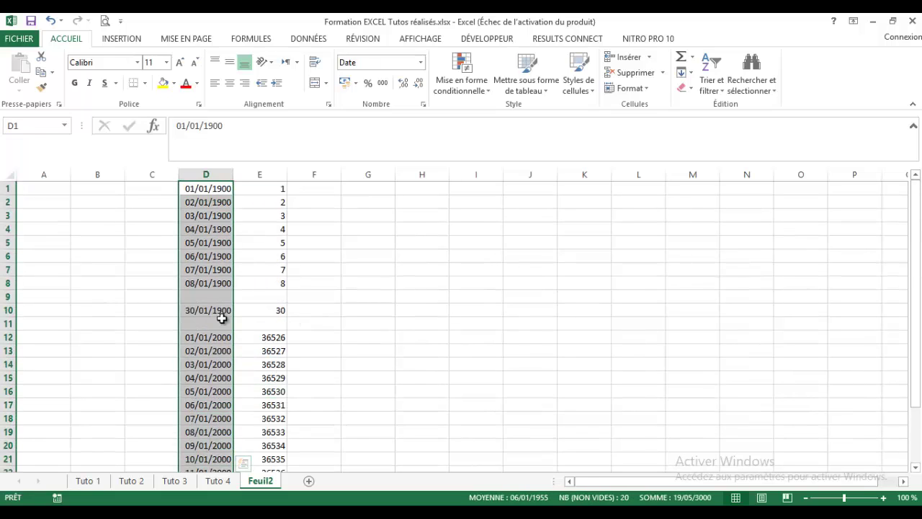
click(380, 239)
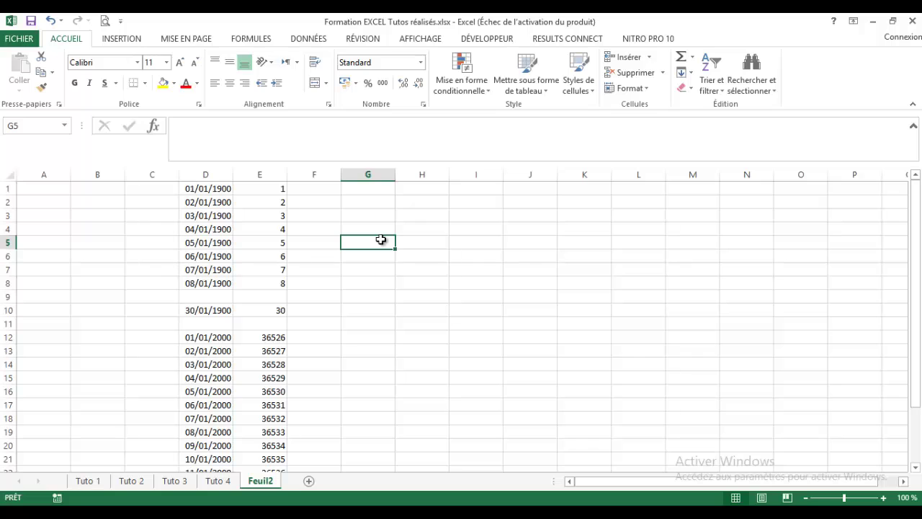
click(271, 190)
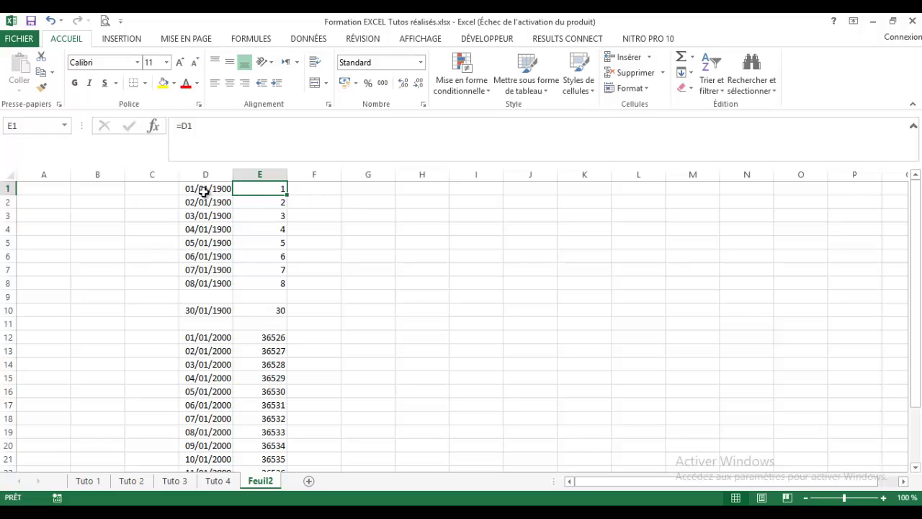
Enter 1 in H1 and format it as Date courte, displaying 01/01/1900
click(432, 186)
text(1)
key(Return)
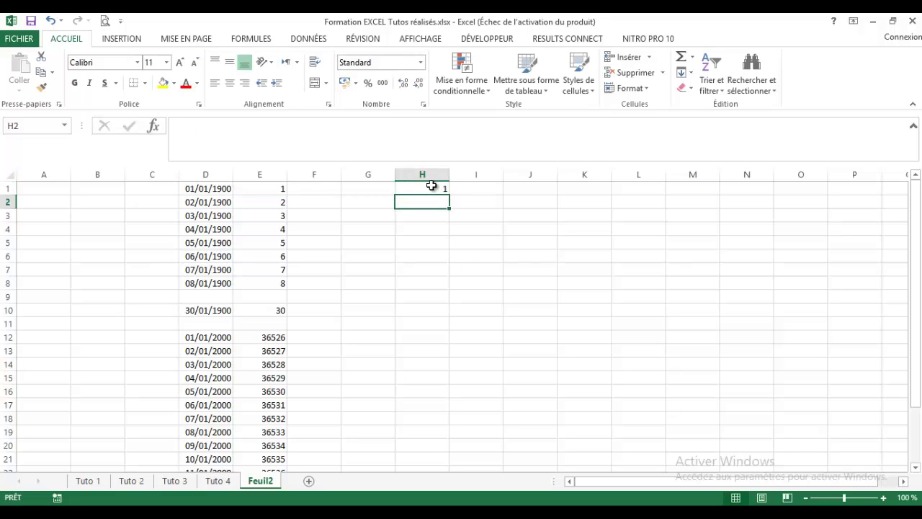
click(437, 188)
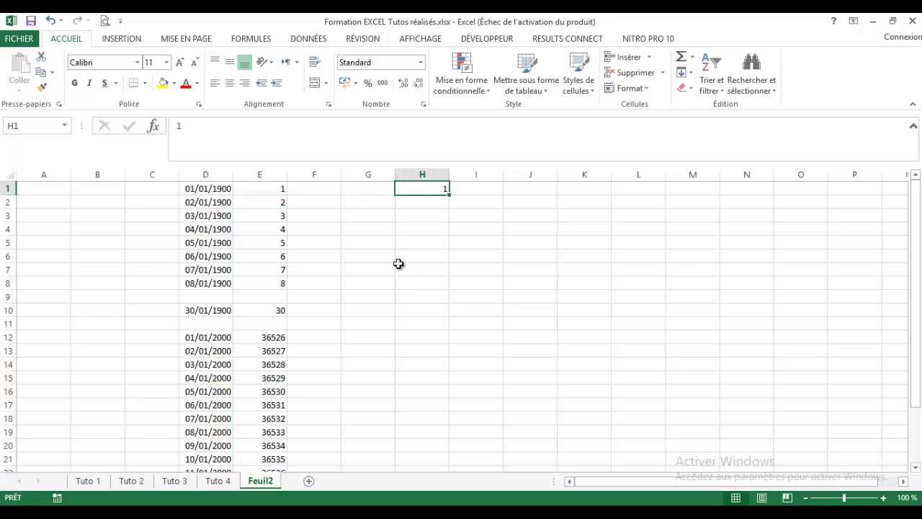
click(420, 62)
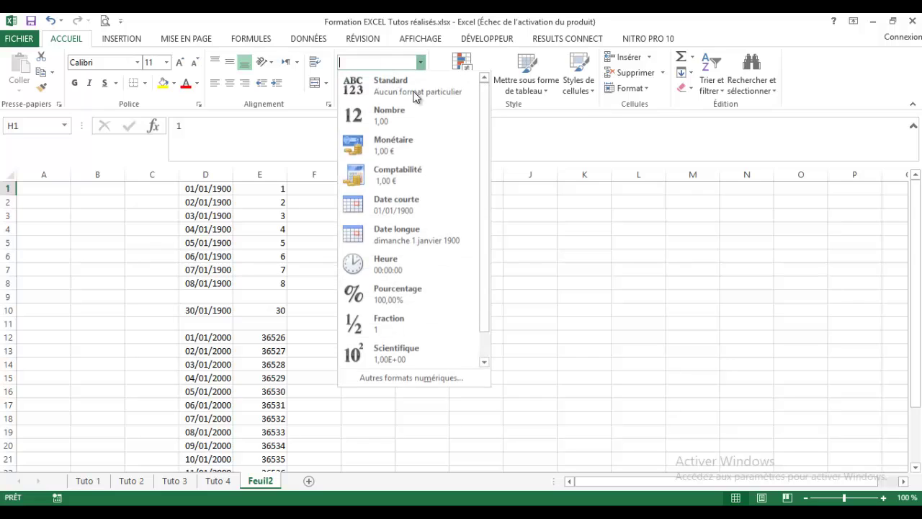
click(402, 210)
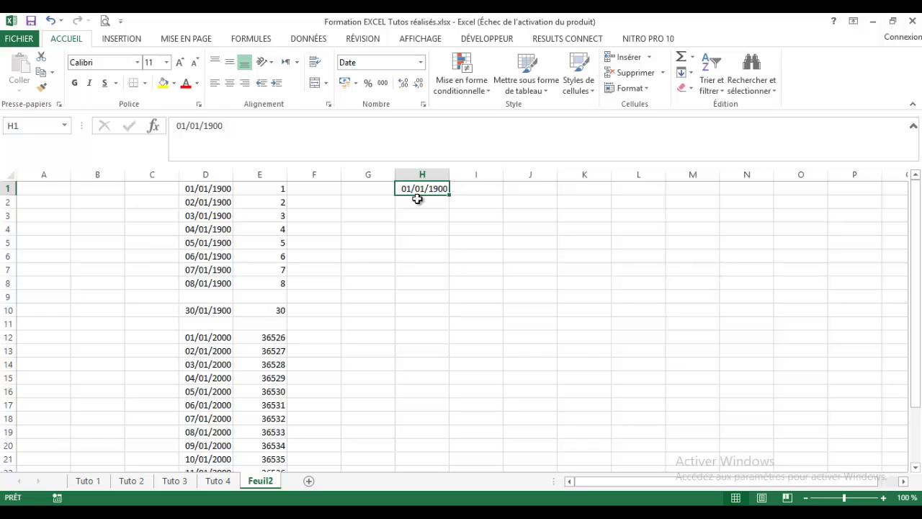
click(469, 191)
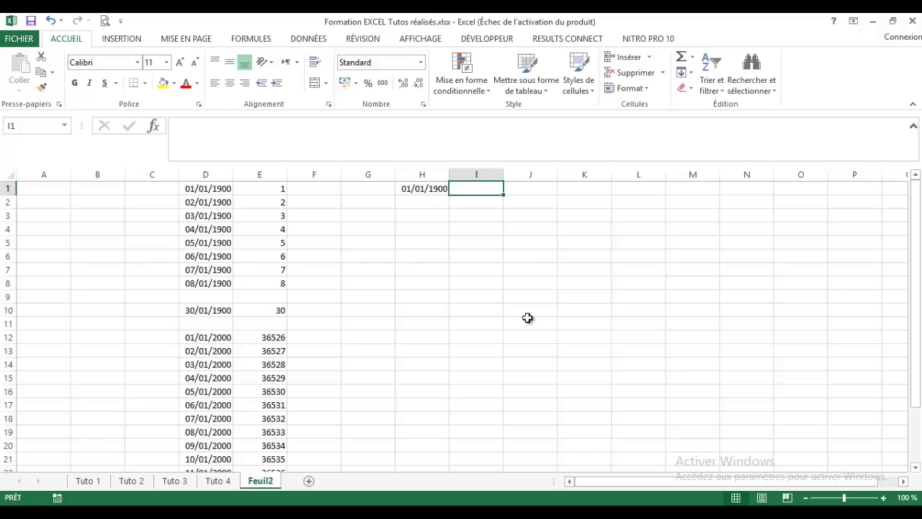
Enter 31/12/1899 in I1 and try applying the short date format to it
text(31/)
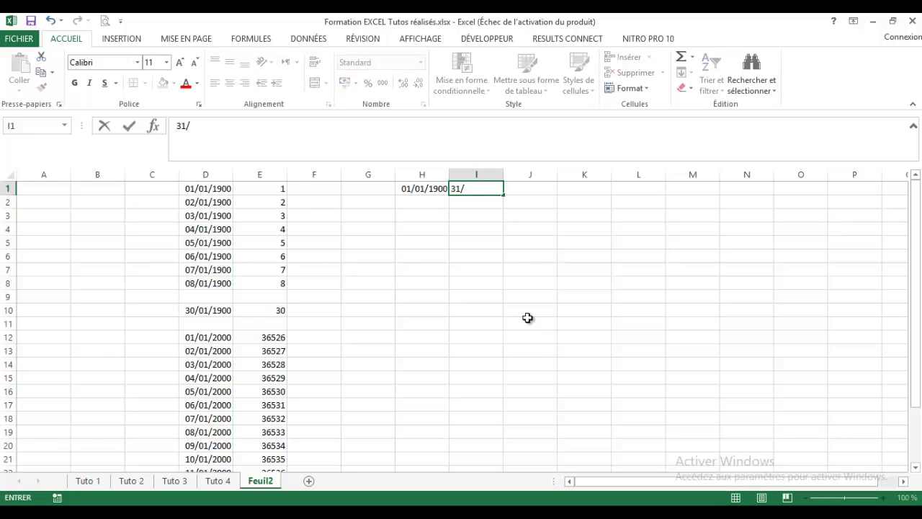
text(12/18)
text(99)
key(Return)
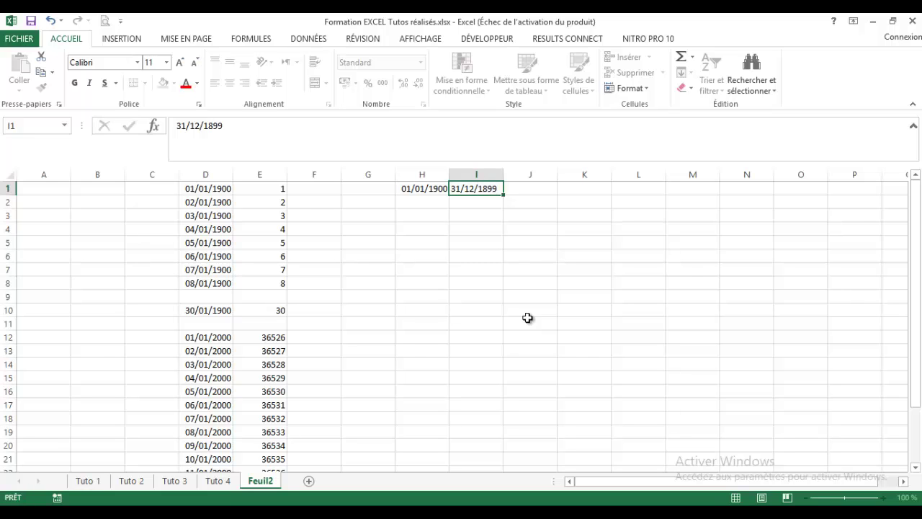
click(492, 190)
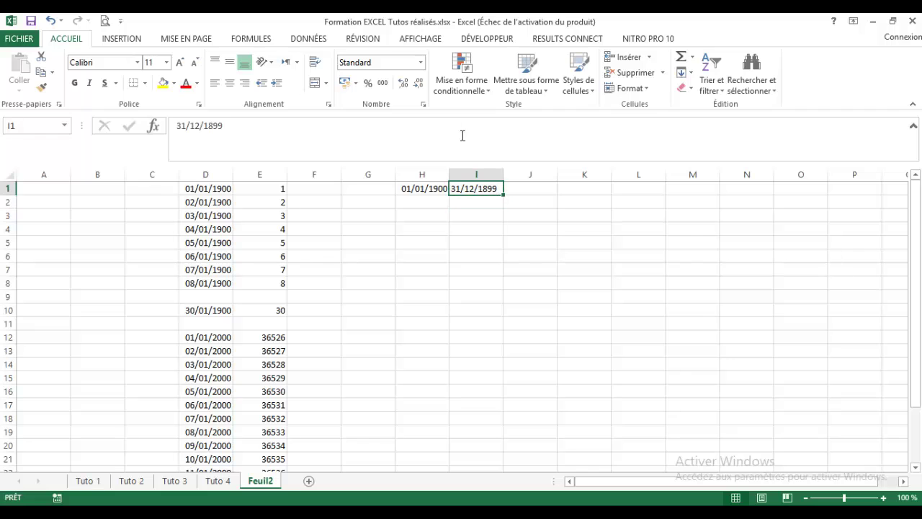
click(421, 61)
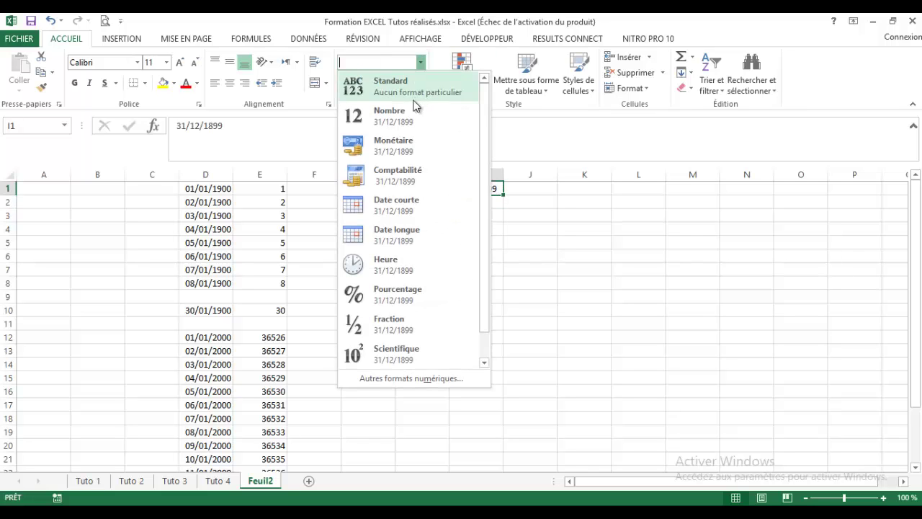
click(394, 205)
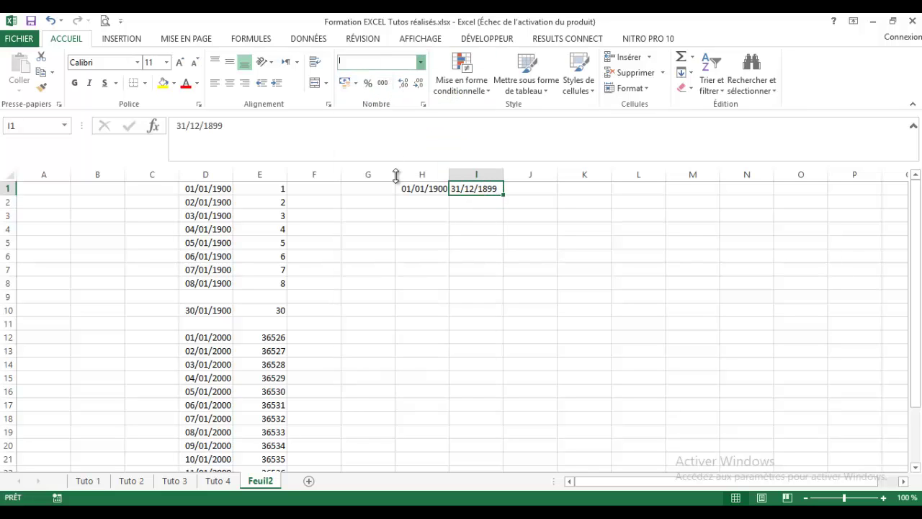
click(421, 62)
click(404, 86)
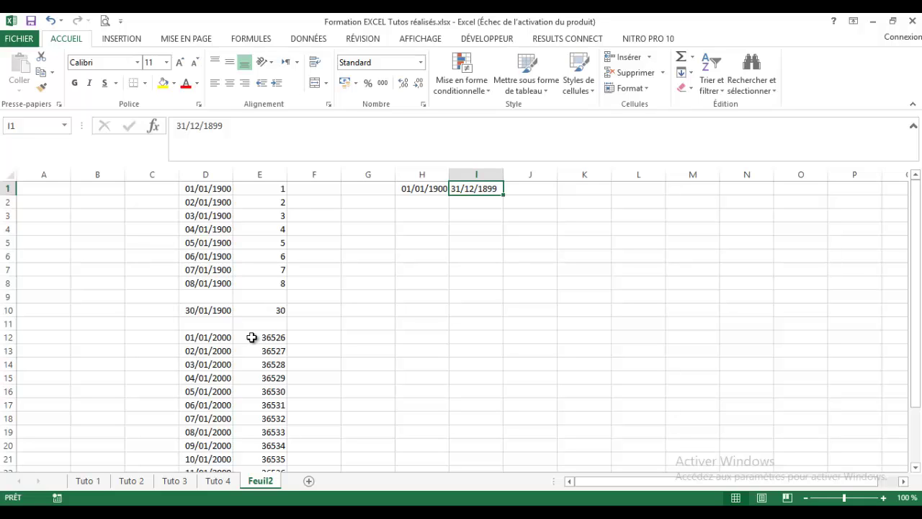
Enter 31 in E11, copy it into D11, and format D11 as a short date
click(279, 322)
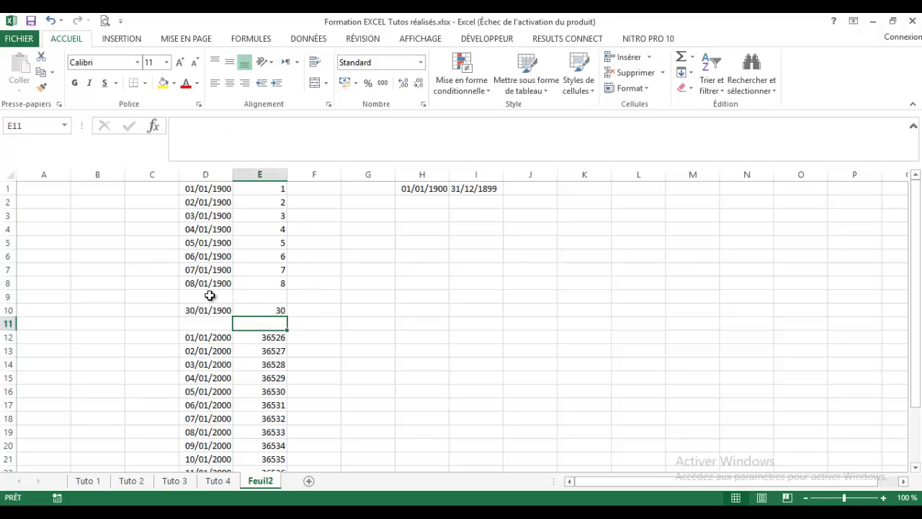
text(31)
key(Return)
key(Return)
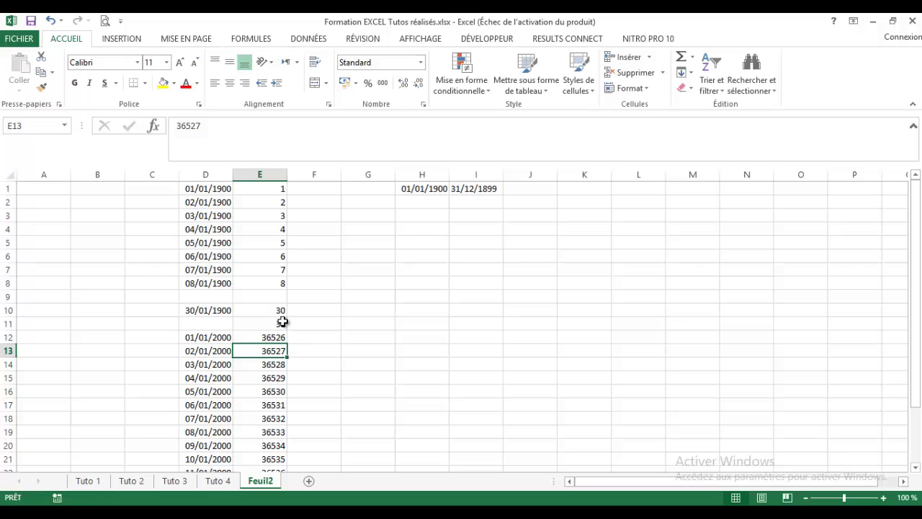
click(283, 323)
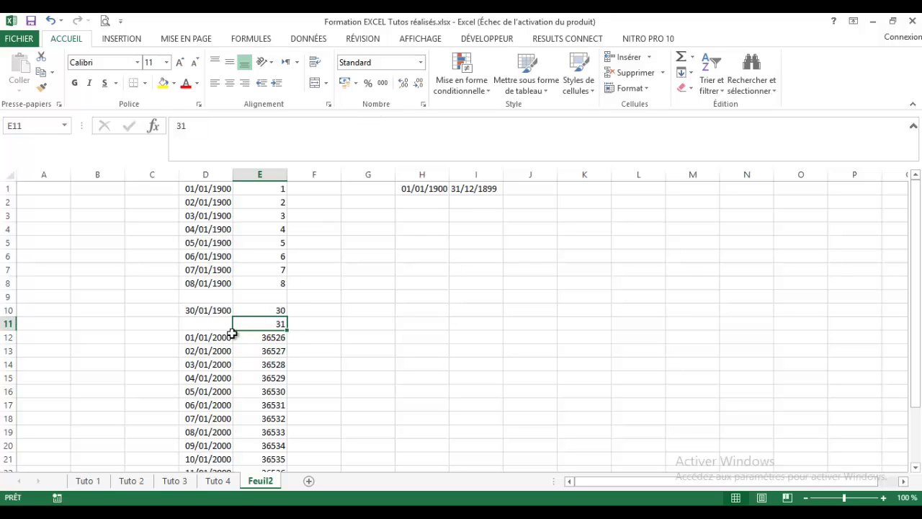
key(ctrl+c)
click(209, 324)
key(ctrl+v)
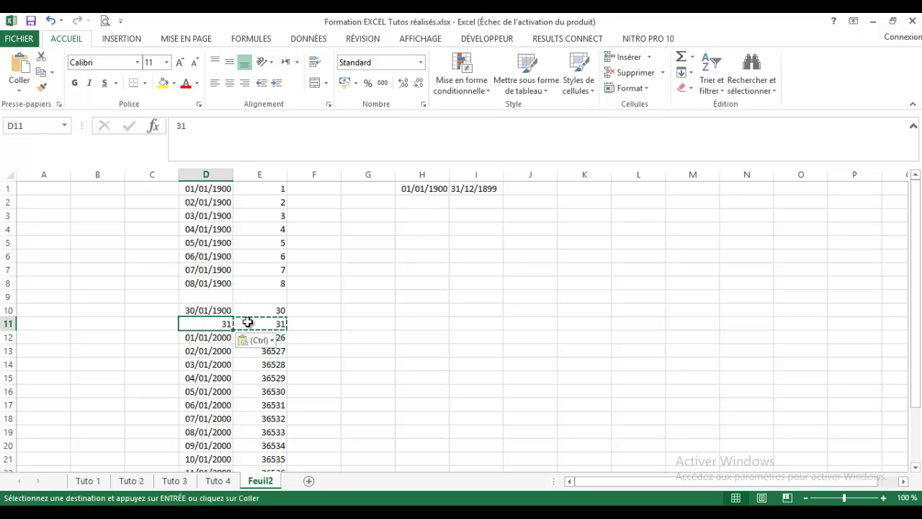
key(Escape)
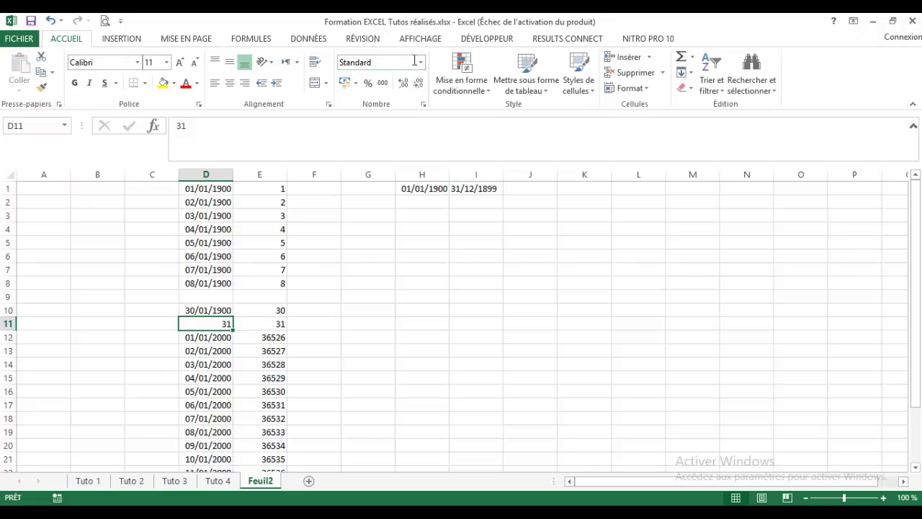
click(421, 62)
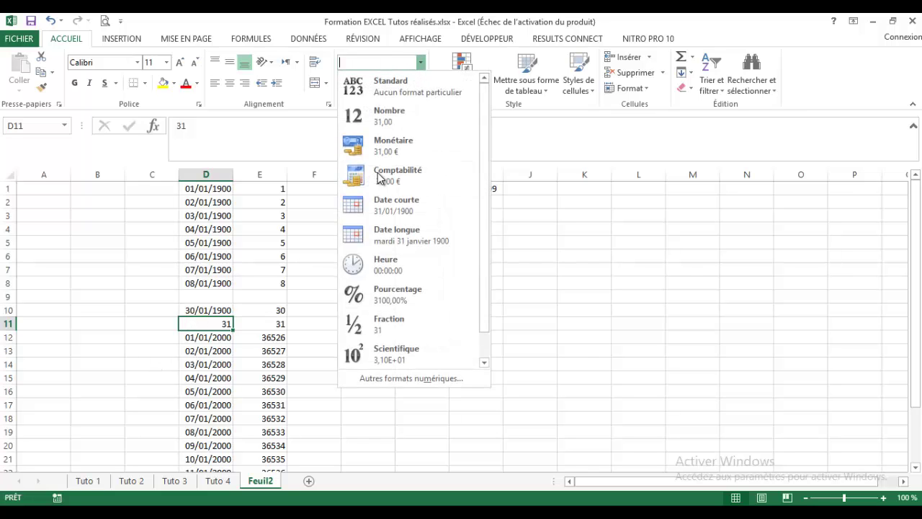
click(388, 208)
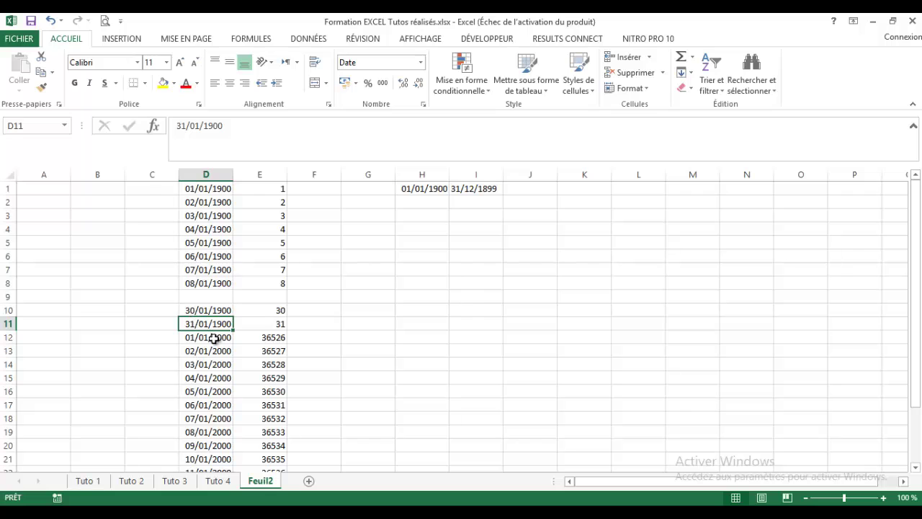
Insert a row 12, enter 32 in E12 and D12, and compare D12 with D11
right_click(3, 337)
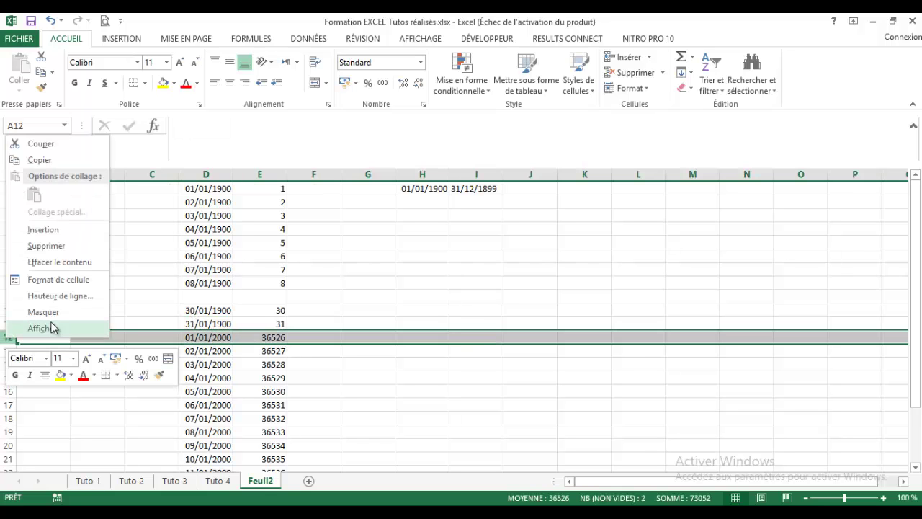
click(45, 229)
click(274, 337)
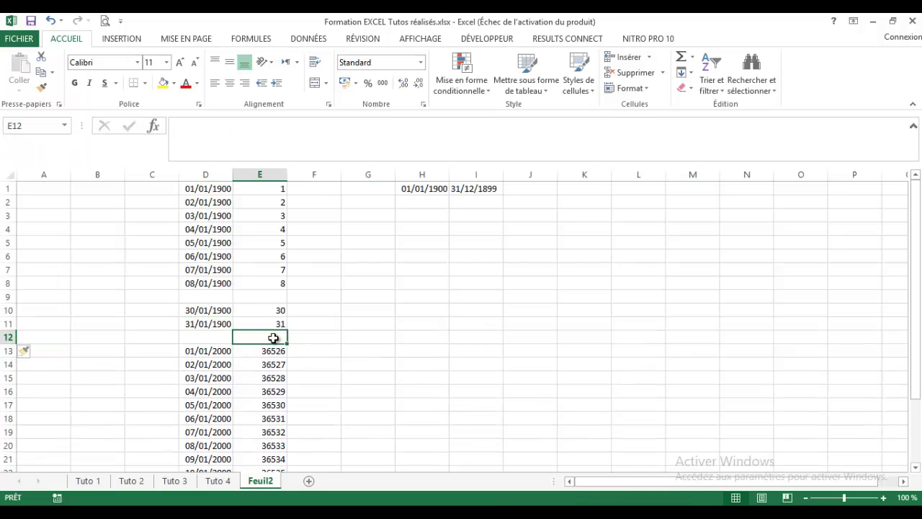
text(32)
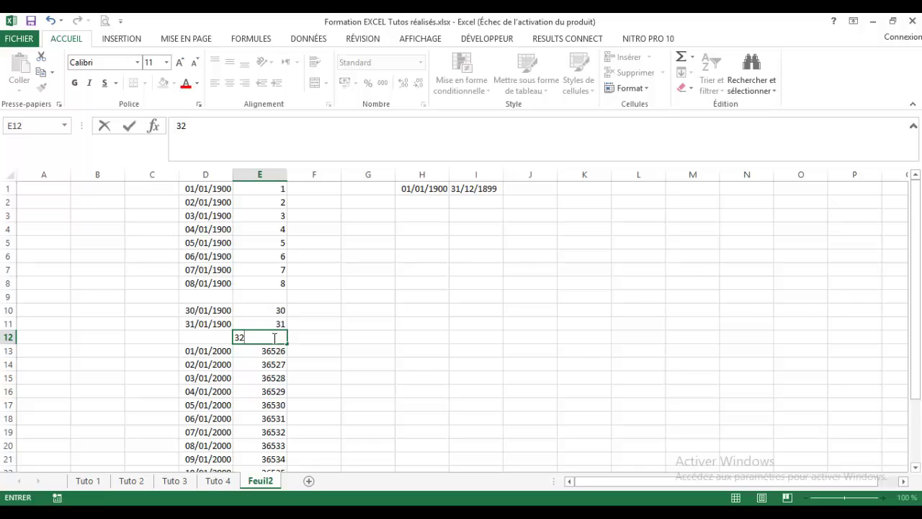
key(Return)
key(Left)
key(Up)
key(Up)
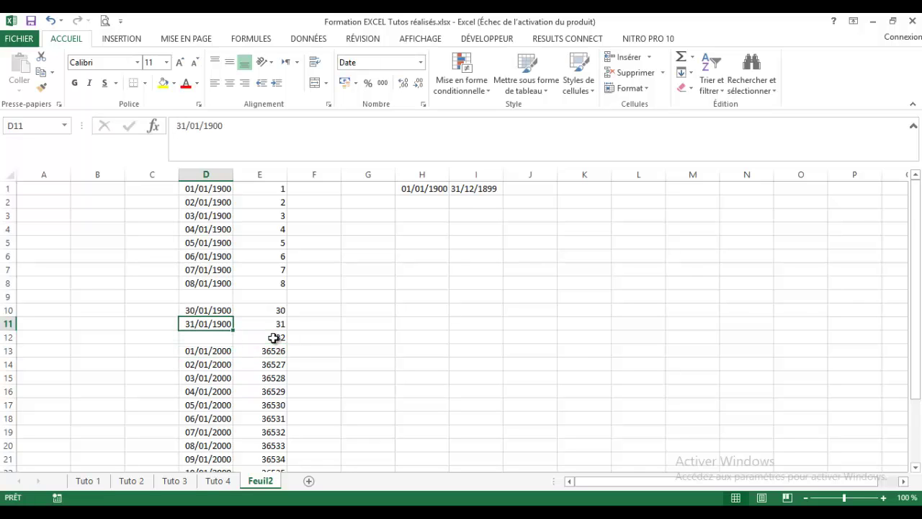
key(Down)
text(32)
click(364, 358)
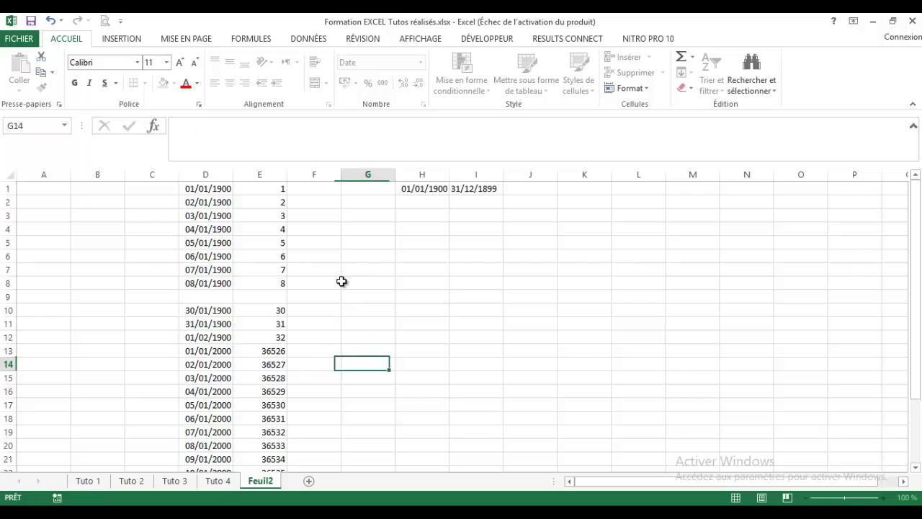
click(217, 338)
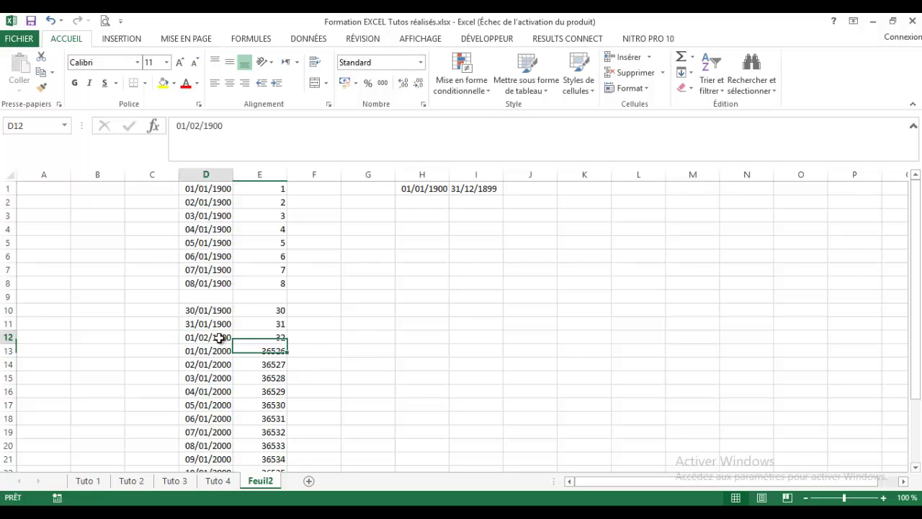
click(202, 324)
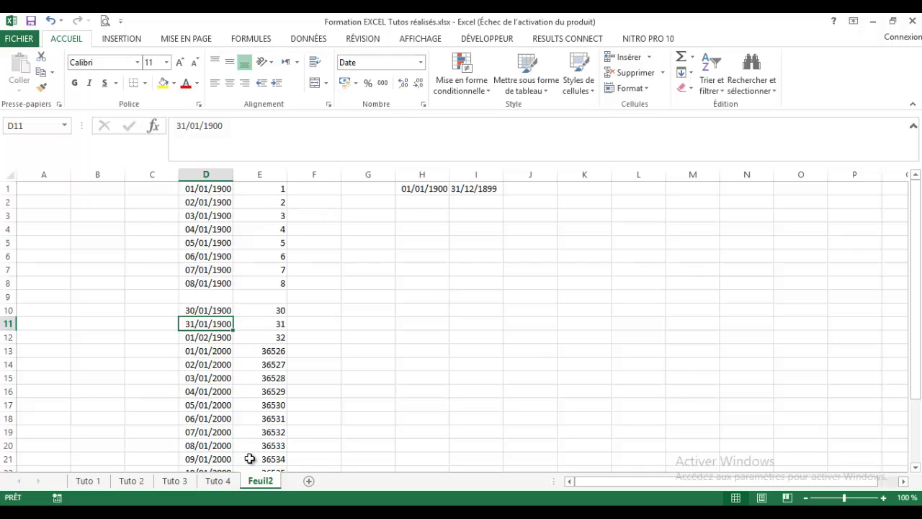
click(228, 481)
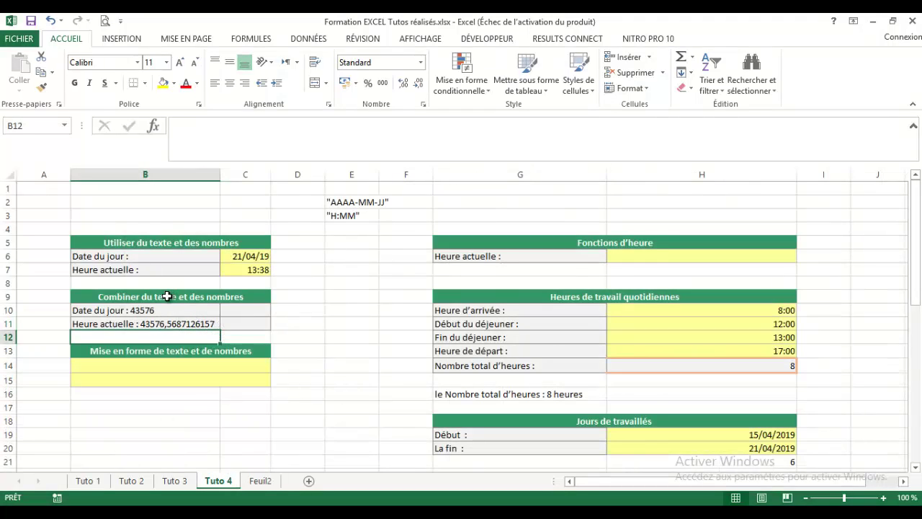
Copy the combined-label formulas from B10:B11 into B14:B15
click(143, 310)
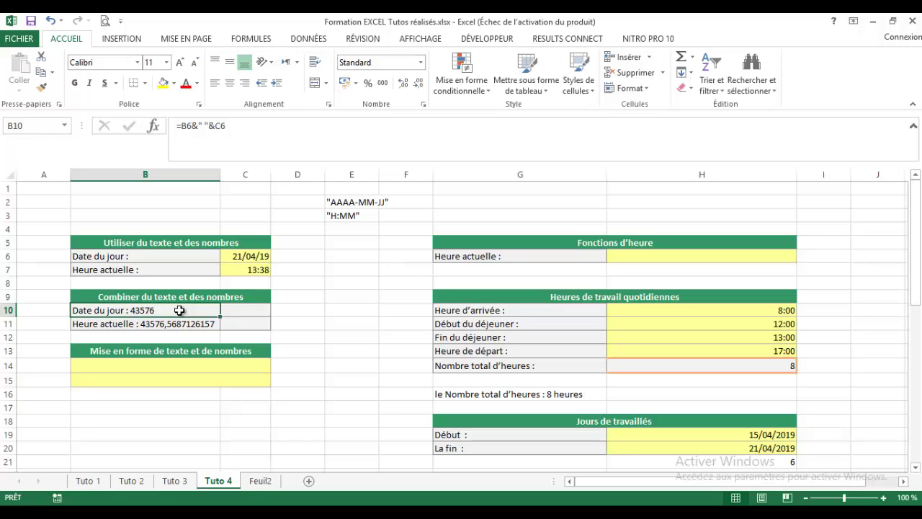
double_click(179, 310)
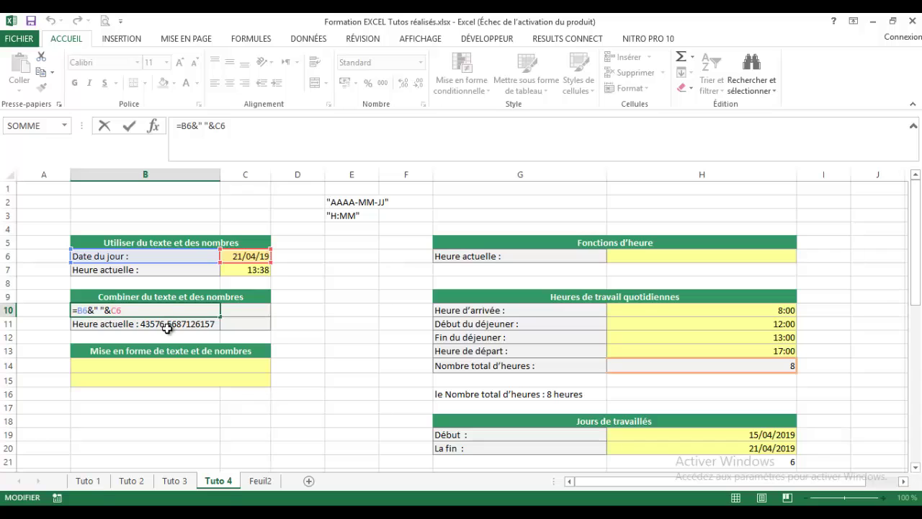
key(Escape)
drag(154, 312, 152, 317)
key(ctrl+c)
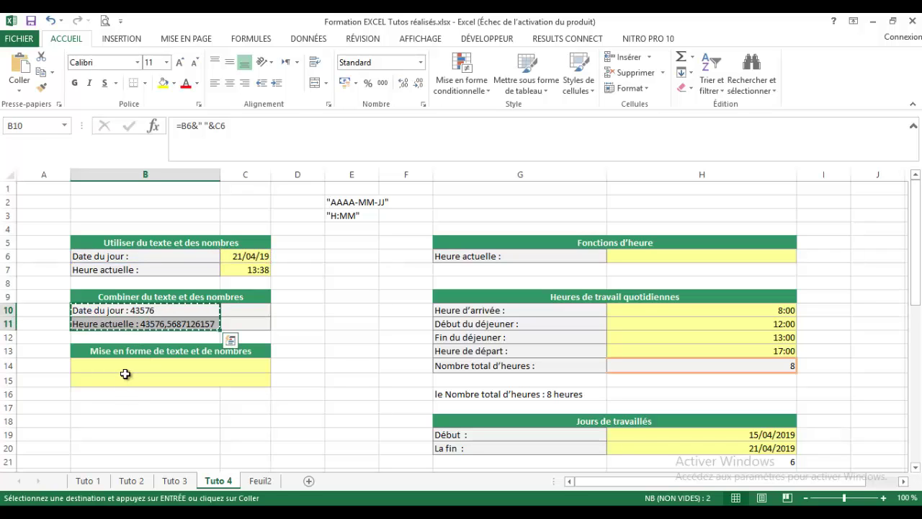
click(124, 369)
key(ctrl+v)
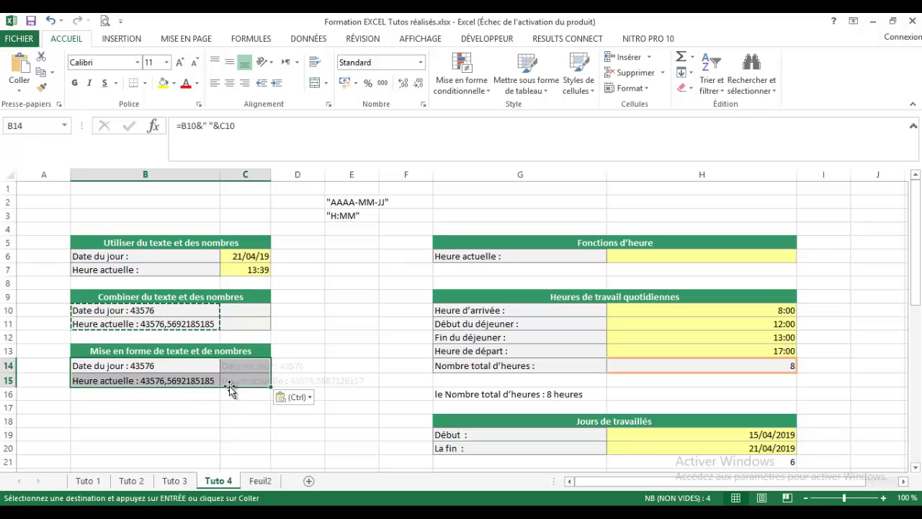
Repoint B14's formula to =B6&" "&C6 and fill it down to B15
double_click(175, 368)
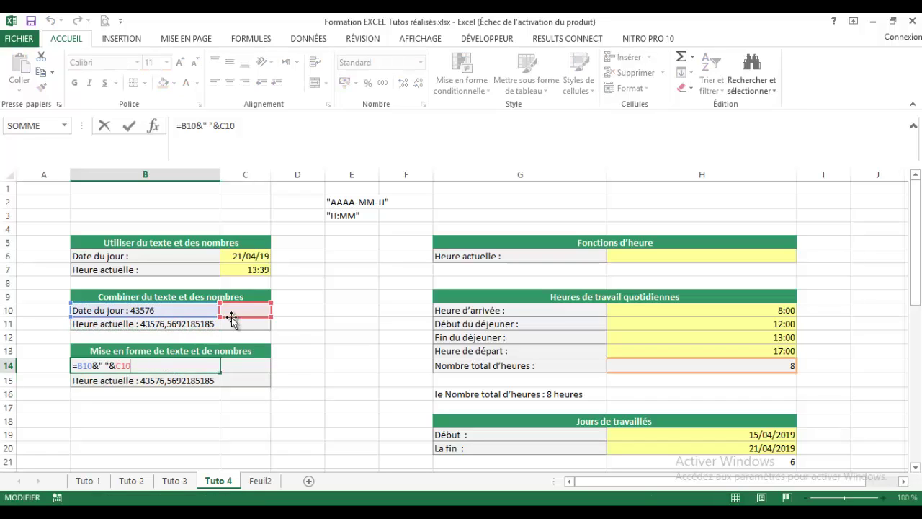
drag(211, 303, 211, 249)
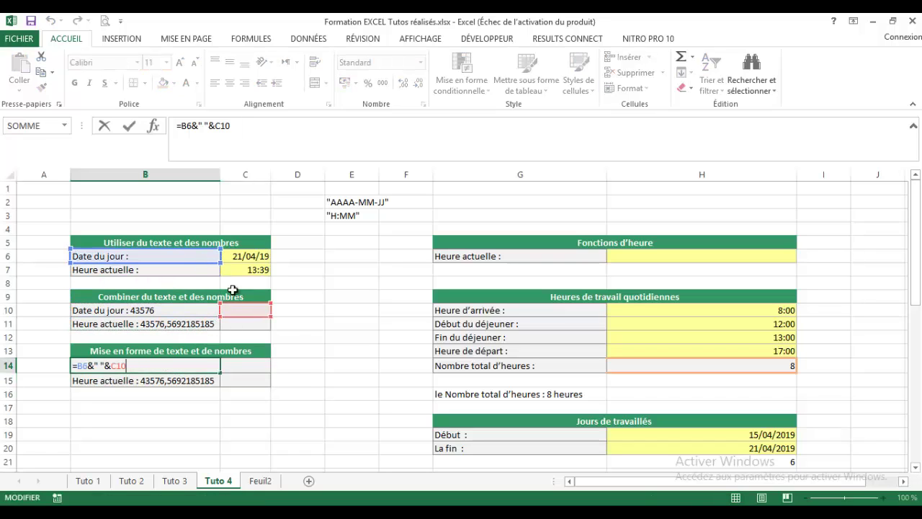
drag(243, 311, 238, 256)
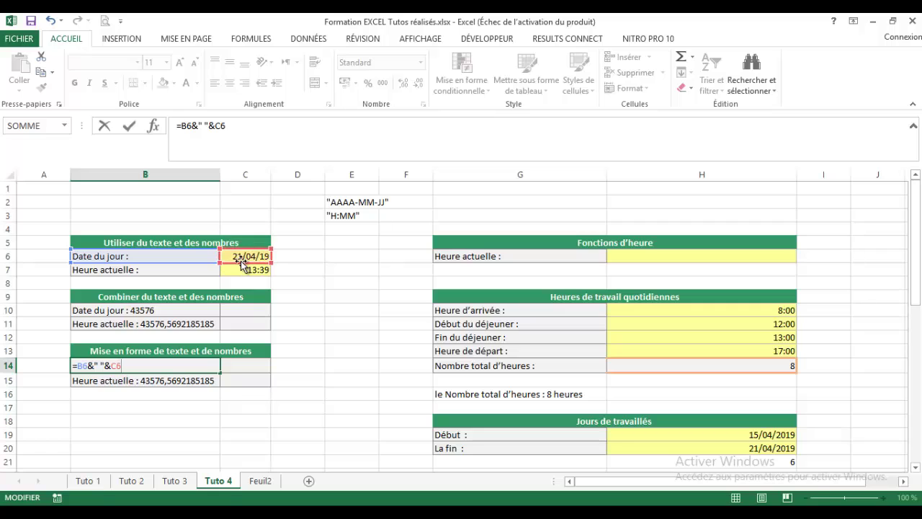
key(Return)
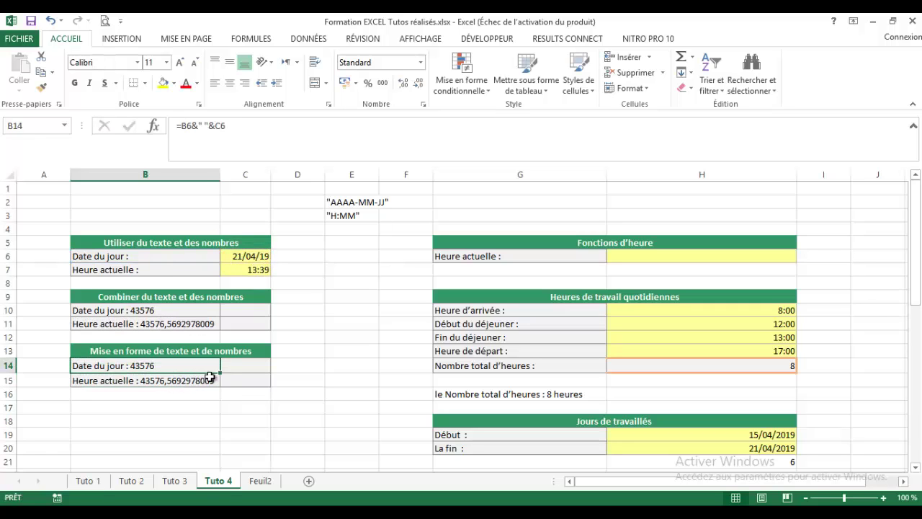
mouse_move(243, 379)
mouse_down()
mouse_move(211, 372)
mouse_move(216, 381)
mouse_up()
click(211, 373)
Wrap C6 in TEXTE(C6;"AAAA-MM-JJ") in B14 to show 'Date du jour : 2019-04-21'
double_click(199, 381)
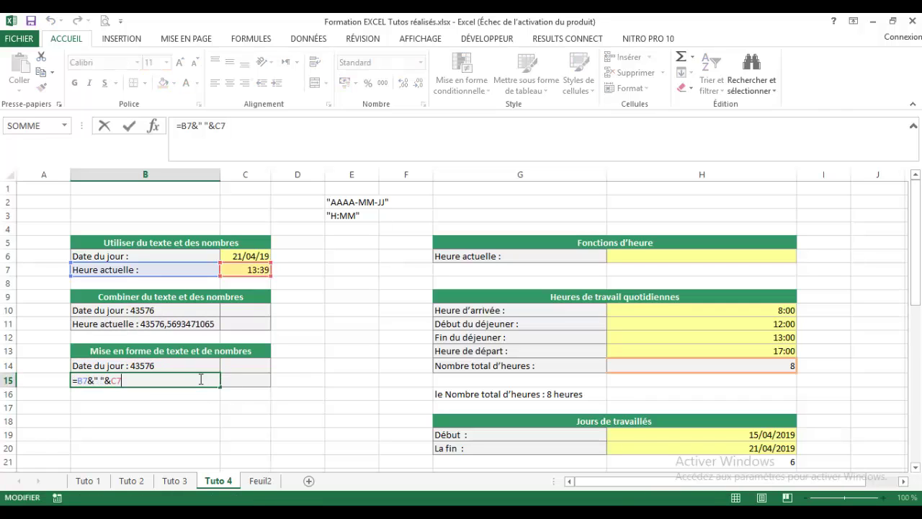
key(Escape)
click(146, 365)
double_click(145, 365)
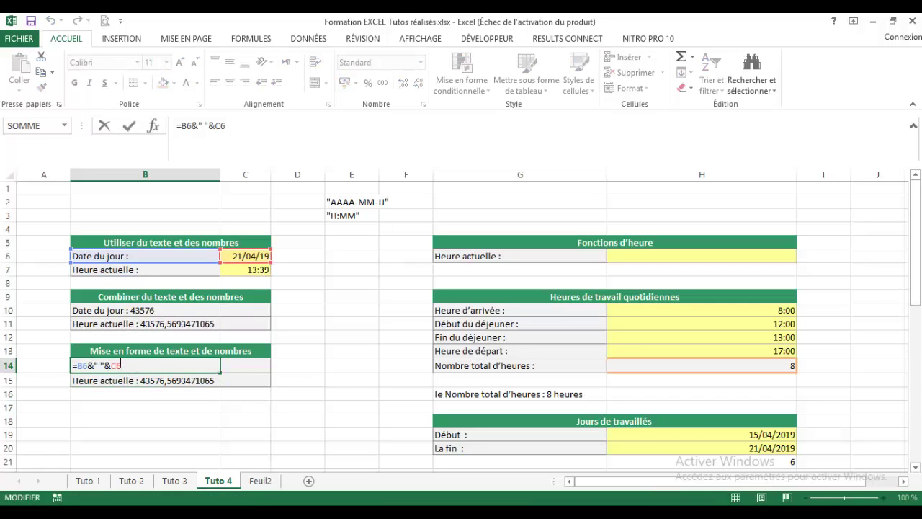
click(112, 366)
text(texte)
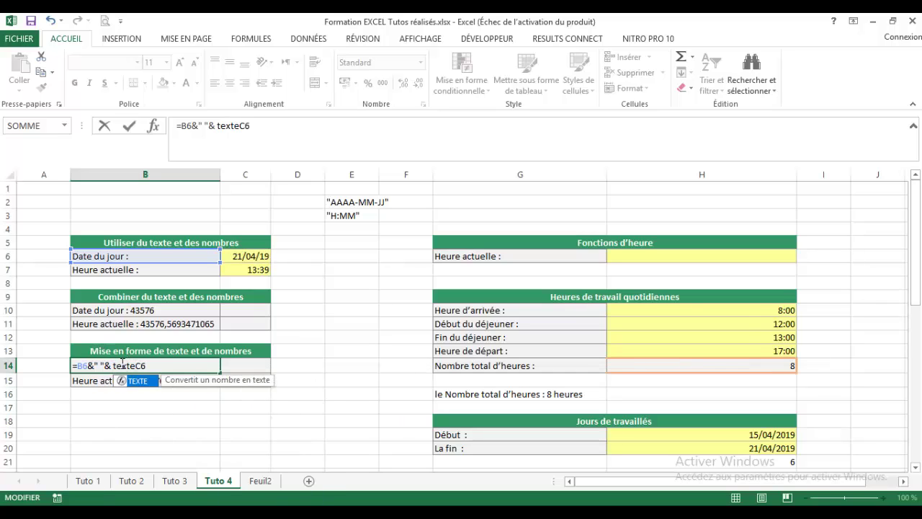
double_click(137, 382)
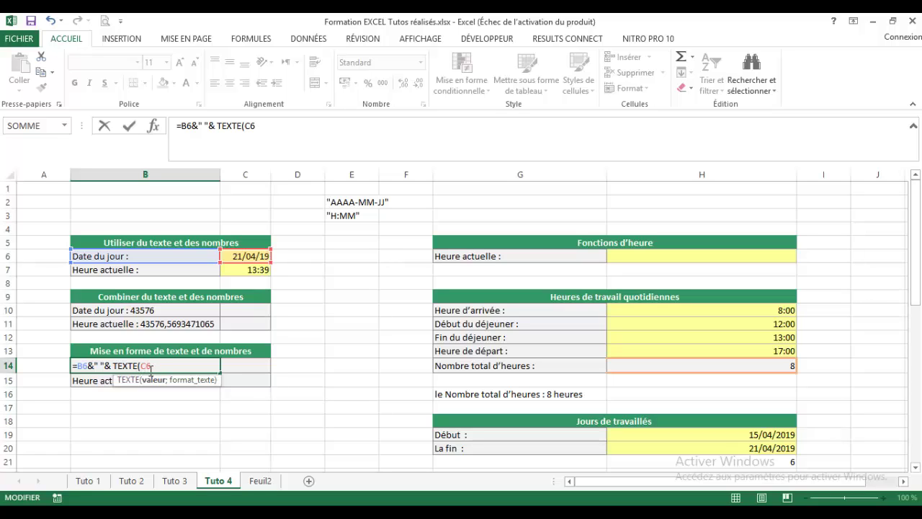
text(;)
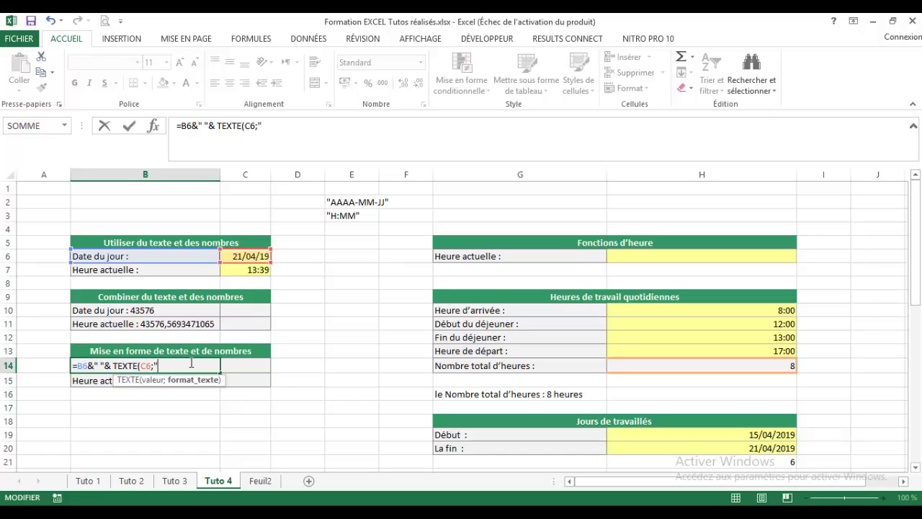
text(AAA)
text(A-MM)
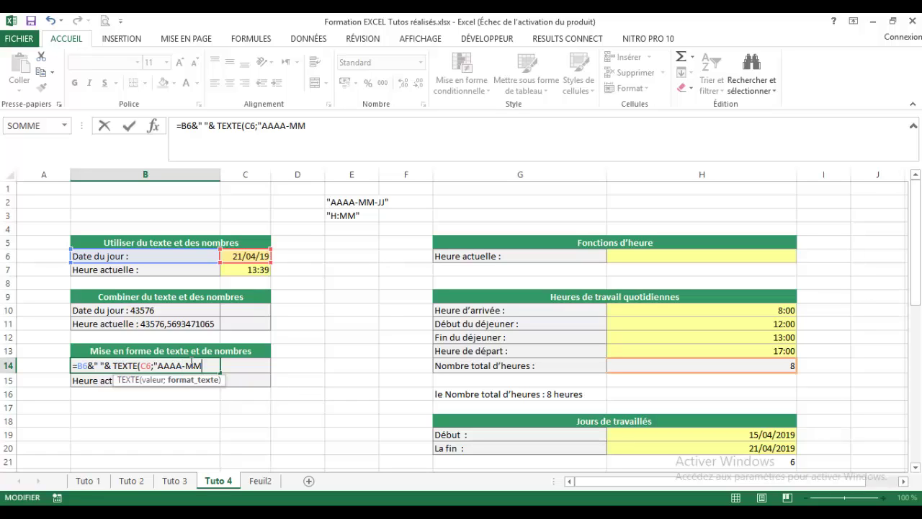
text(JJ)
text())
key(Return)
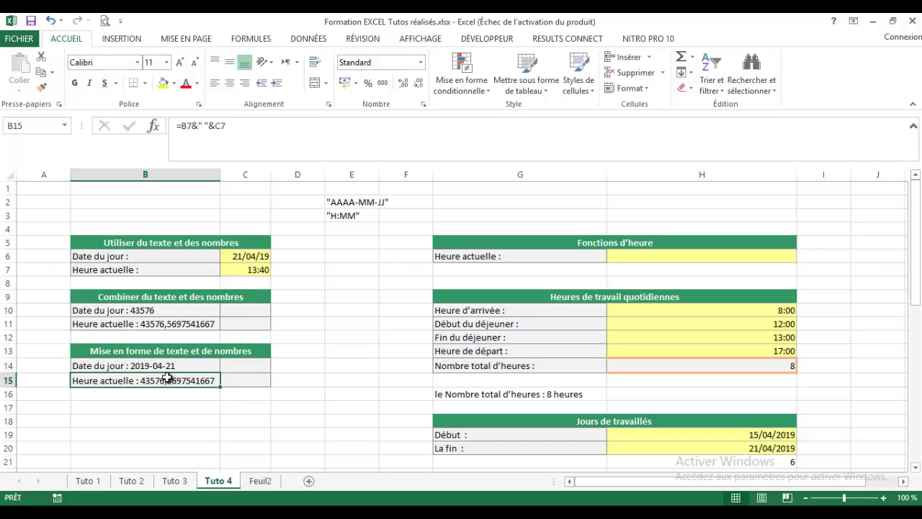
double_click(157, 378)
Wrap C7 in TEXTE(C7;"H:MM") in B15 to show 'Heure actuelle : 13:40'
click(113, 381)
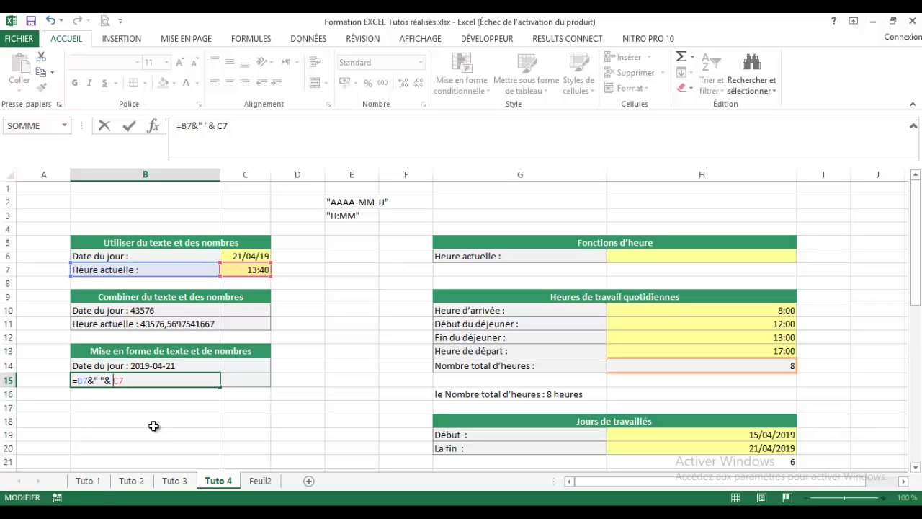
text(te)
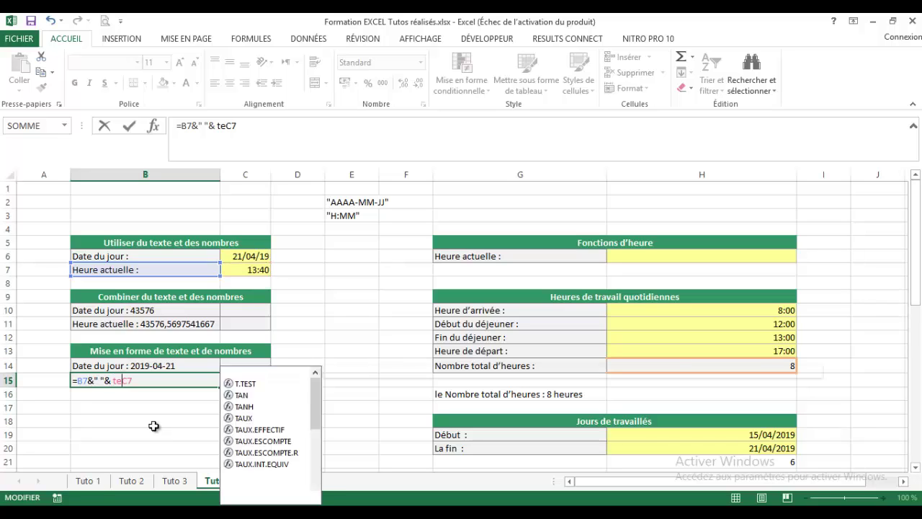
text(xte)
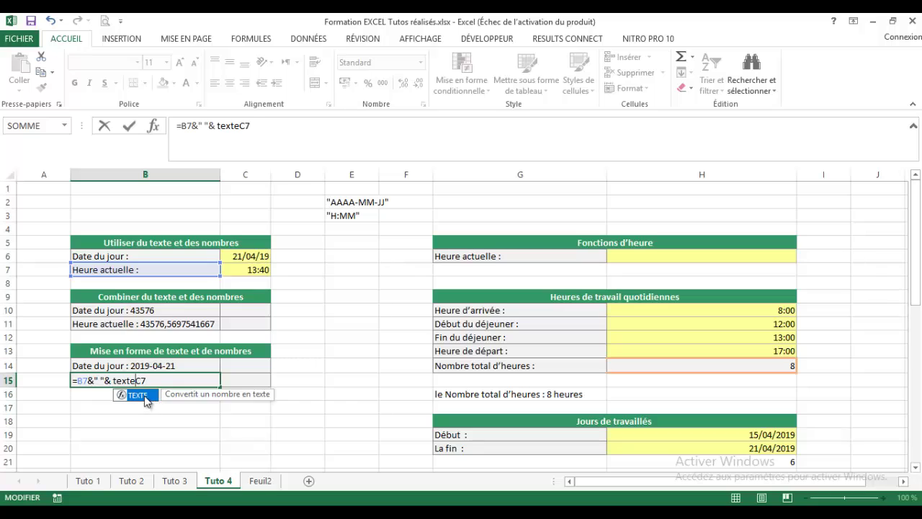
double_click(146, 395)
text(;)
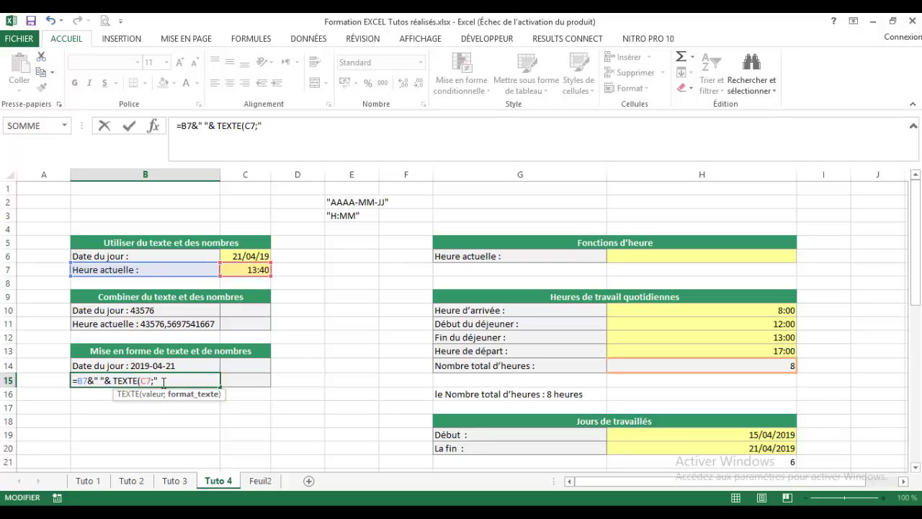
text(H)
text(MM)
text())
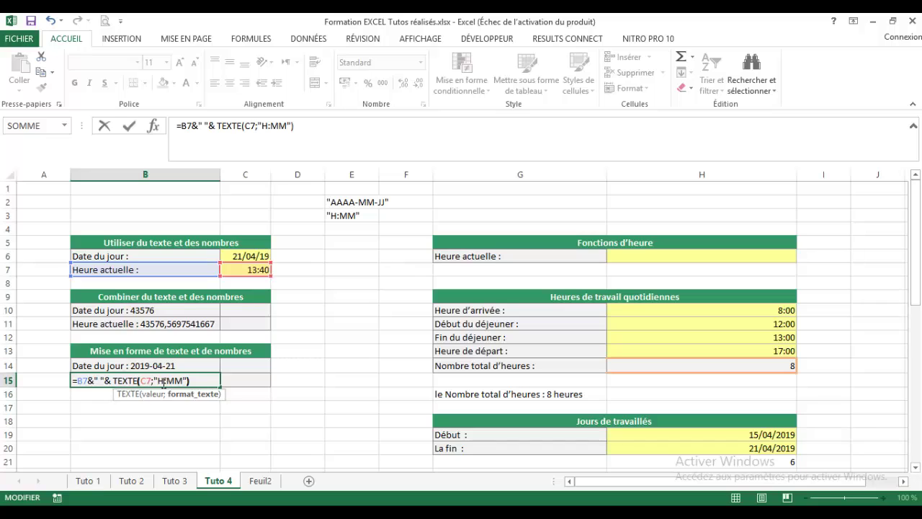
key(Return)
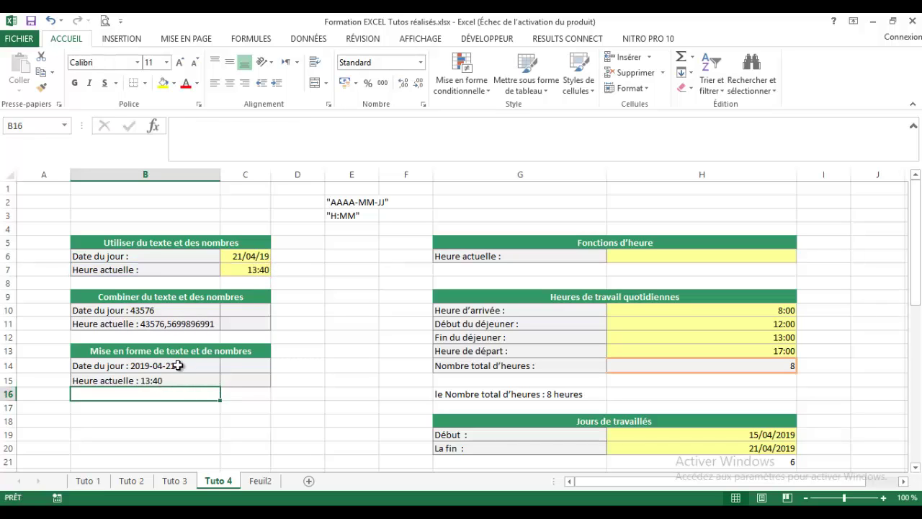
click(177, 365)
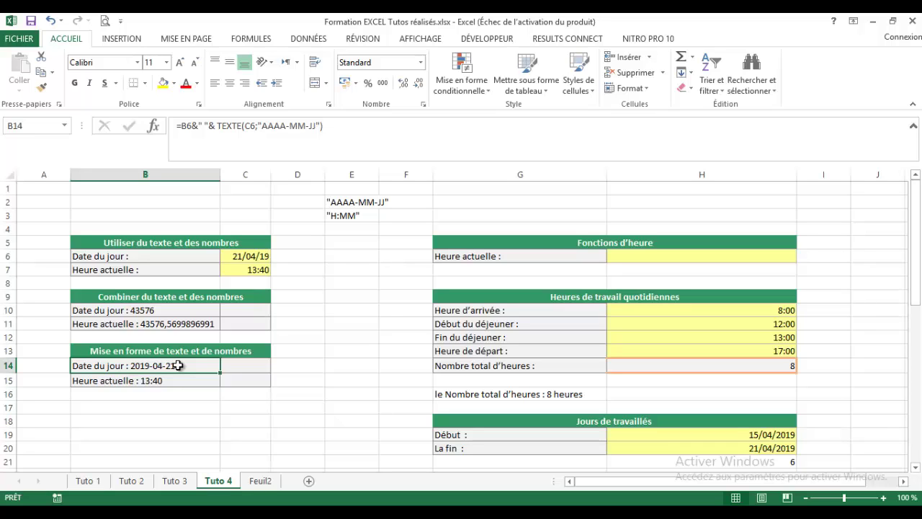